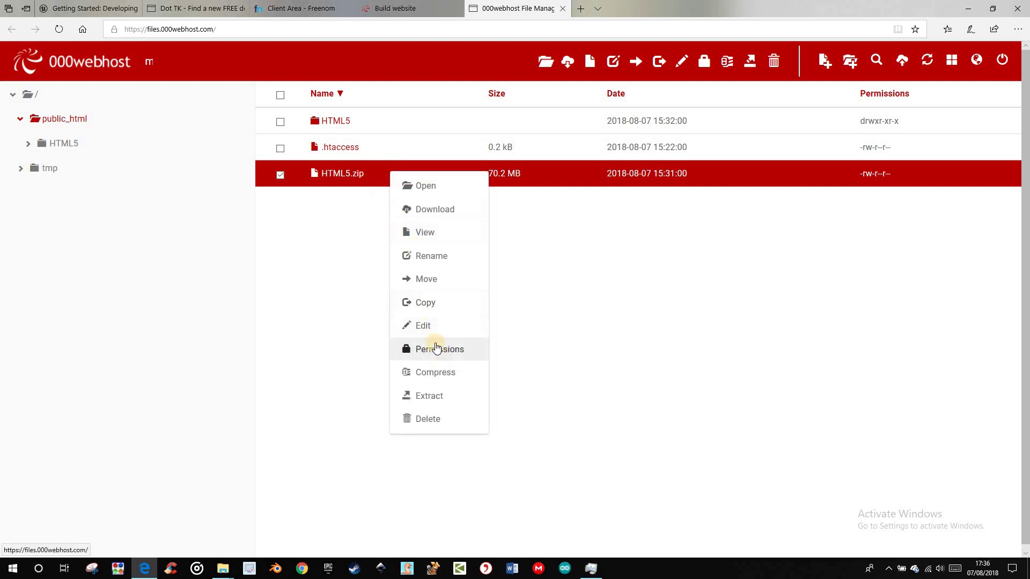
Open the HTML5 folder and select all 14 game files inside it.
{"action": "right_click", "coordinate": [346, 174]}
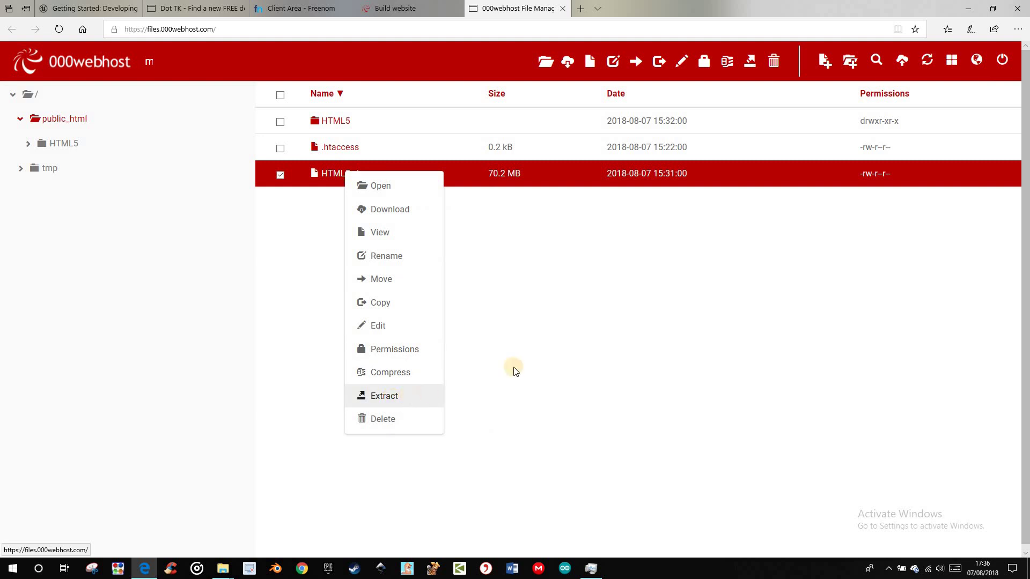
{"action": "left_click", "coordinate": [448, 236]}
{"action": "left_click", "coordinate": [359, 121]}
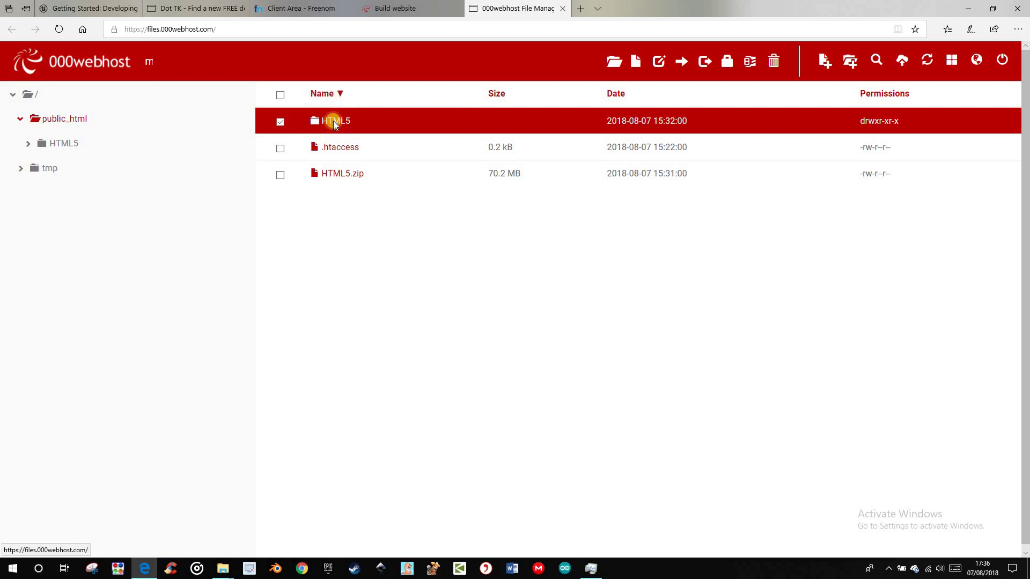
{"action": "left_click", "coordinate": [334, 123]}
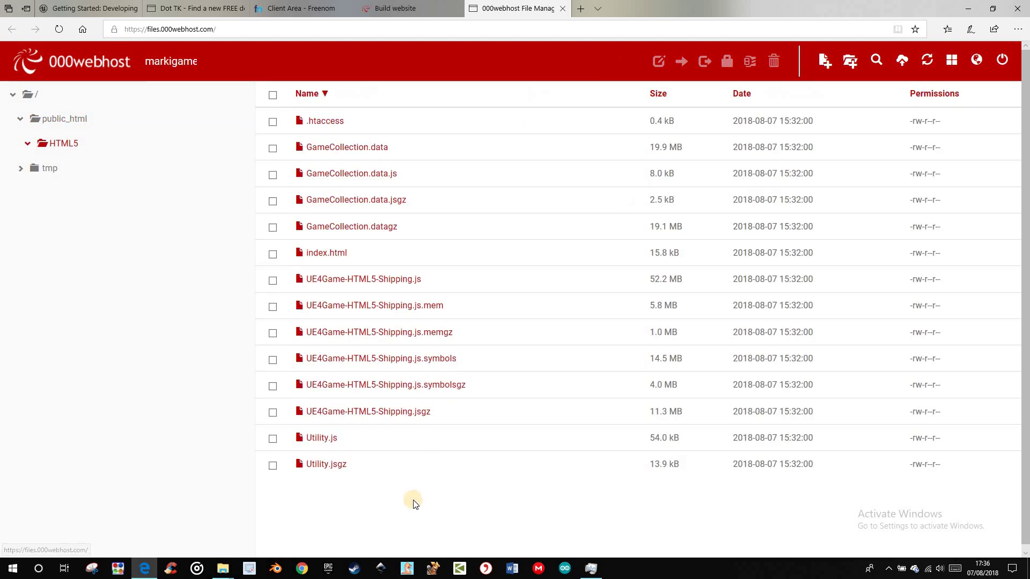
{"action": "left_click", "coordinate": [273, 95]}
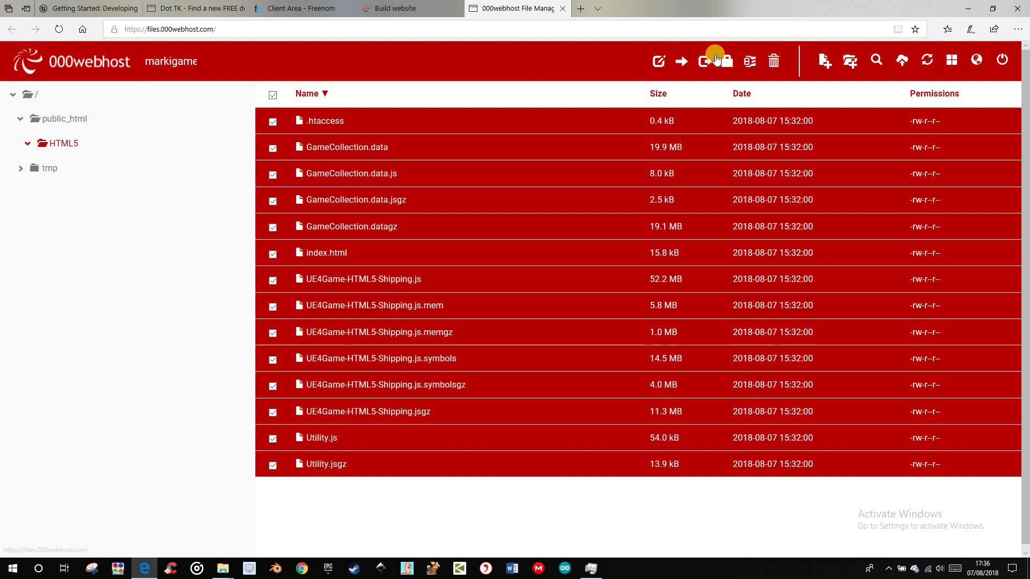
Move the 14 selected files up into public_html.
{"action": "left_click", "coordinate": [680, 59]}
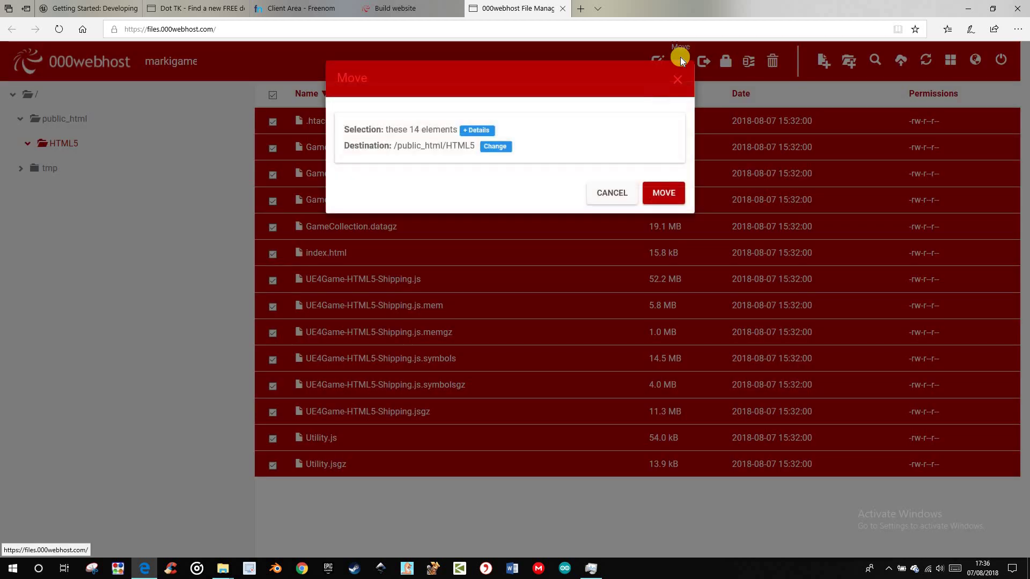
{"action": "left_click", "coordinate": [503, 149]}
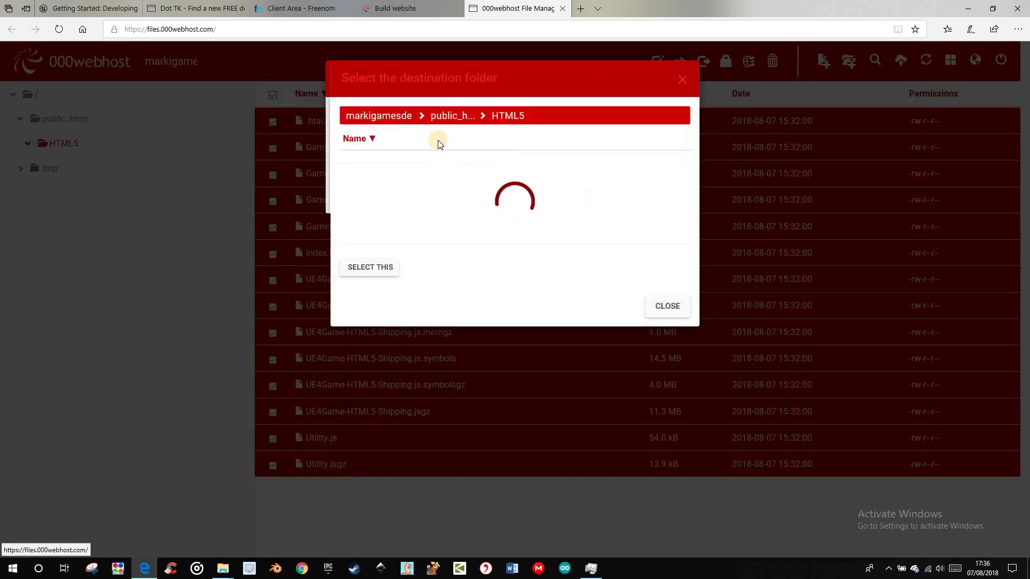
{"action": "left_click", "coordinate": [449, 115]}
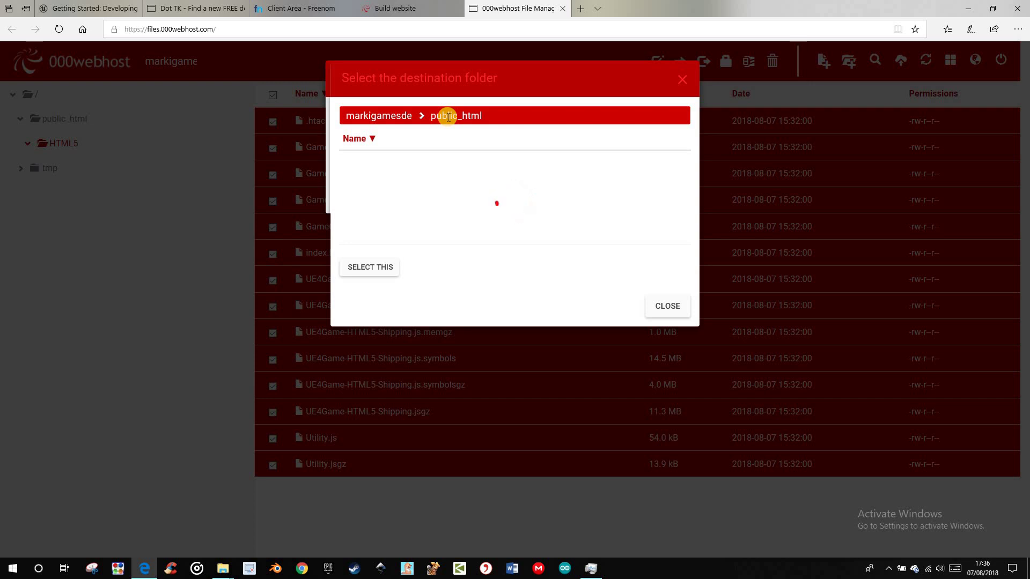
{"action": "left_click", "coordinate": [455, 163]}
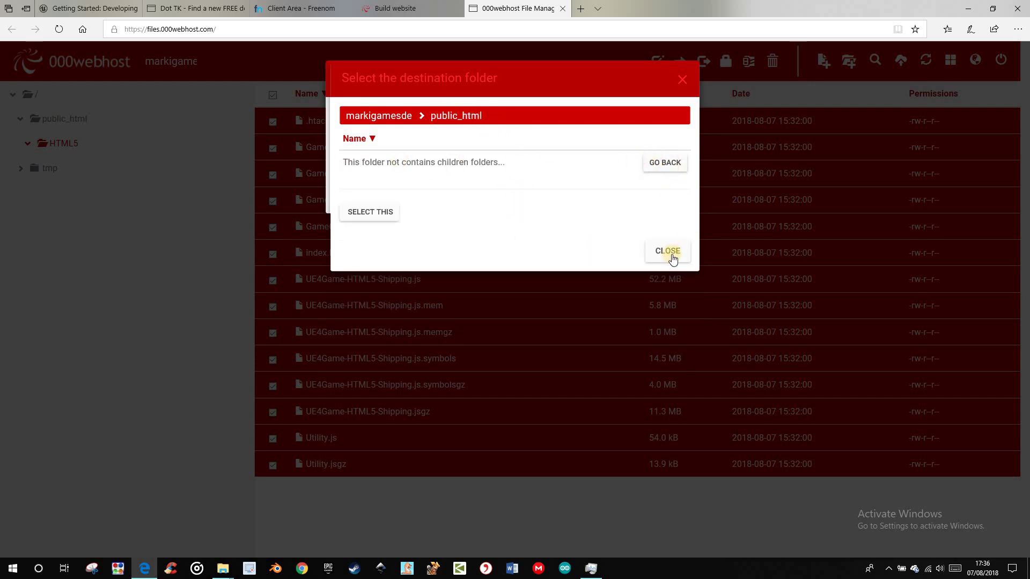
{"action": "left_click", "coordinate": [379, 217]}
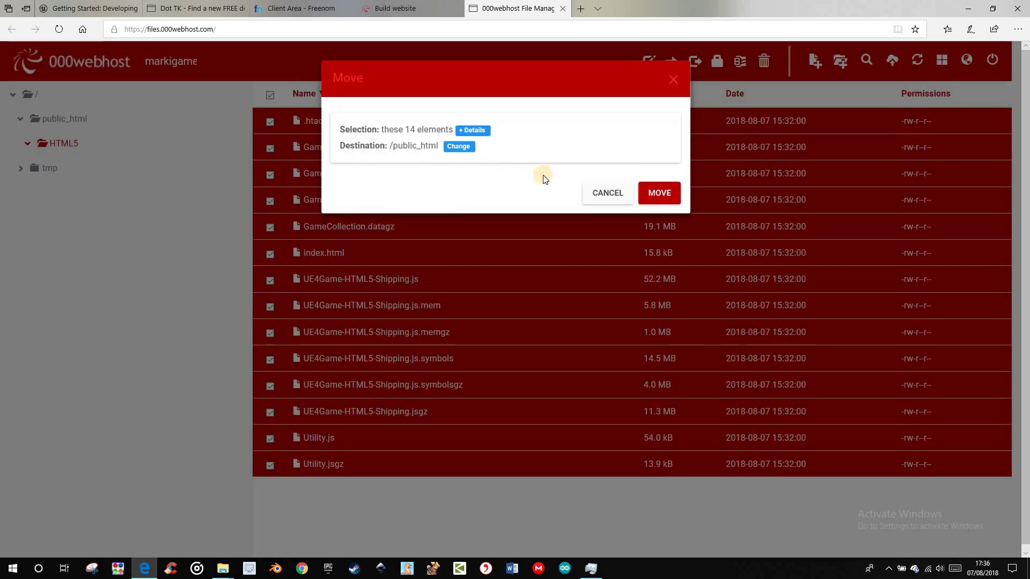
{"action": "left_click", "coordinate": [659, 194]}
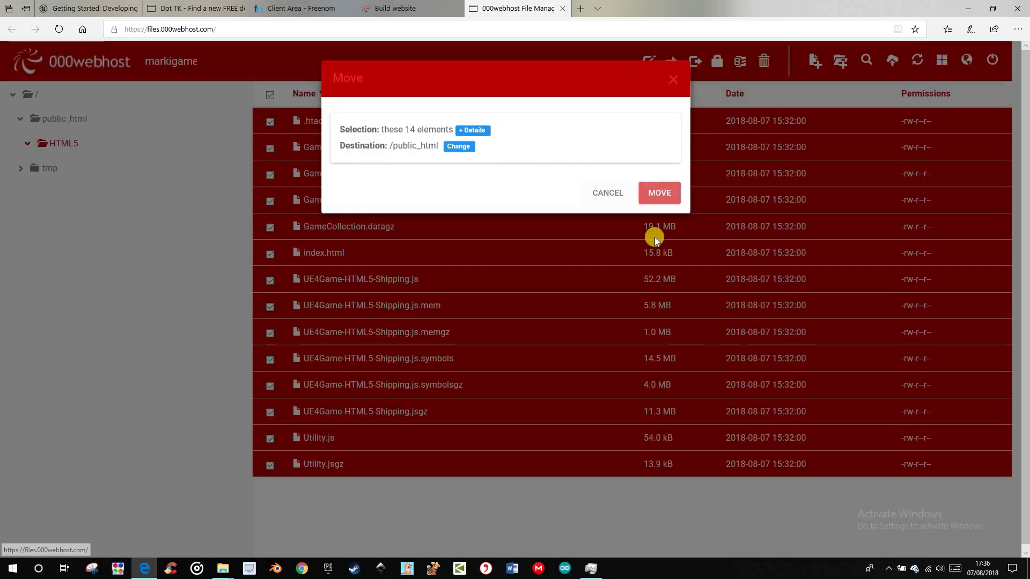
{"action": "left_click", "coordinate": [659, 193]}
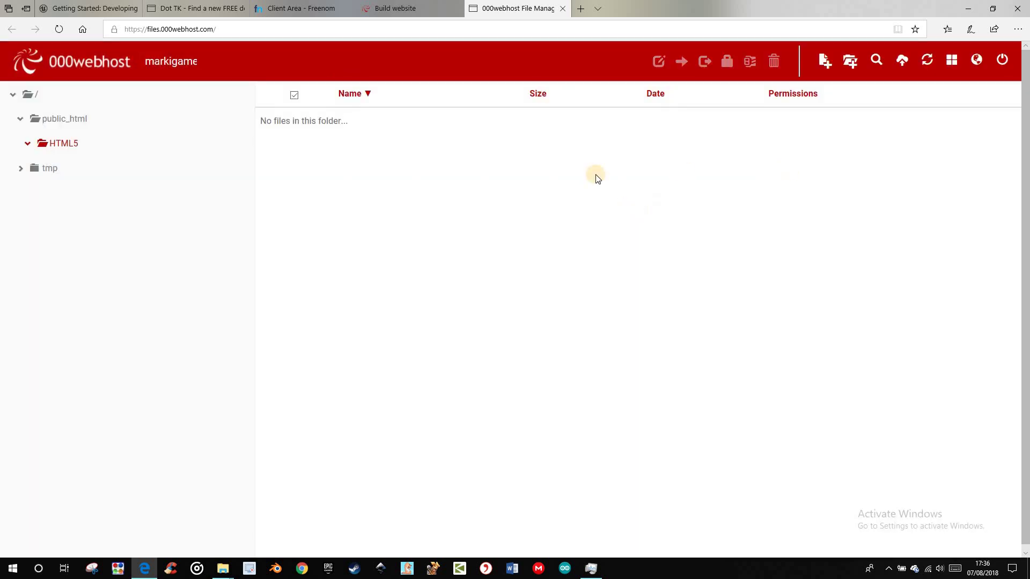
Delete the empty HTML5 folder from public_html.
{"action": "left_click", "coordinate": [68, 119]}
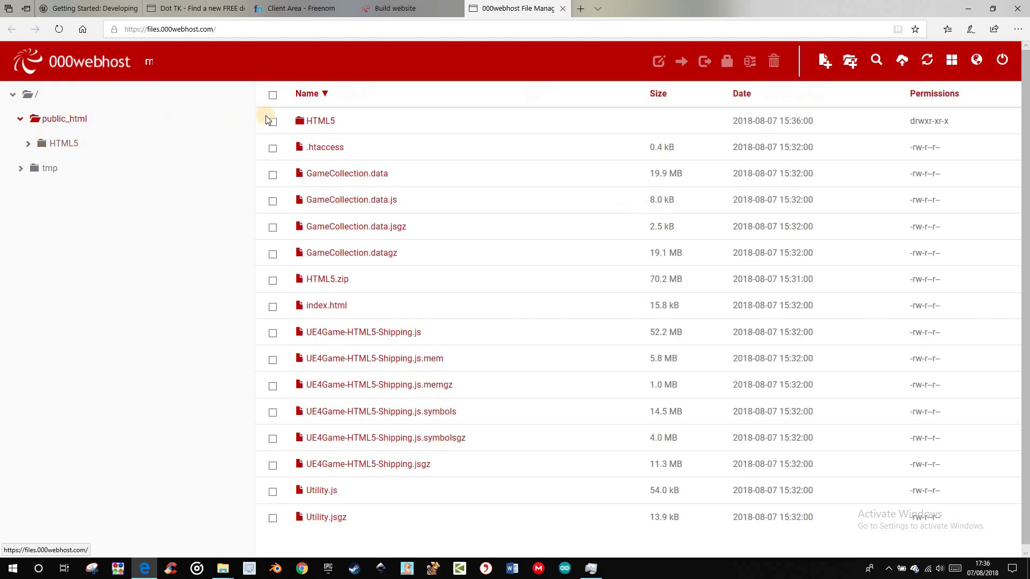
{"action": "left_click", "coordinate": [272, 122]}
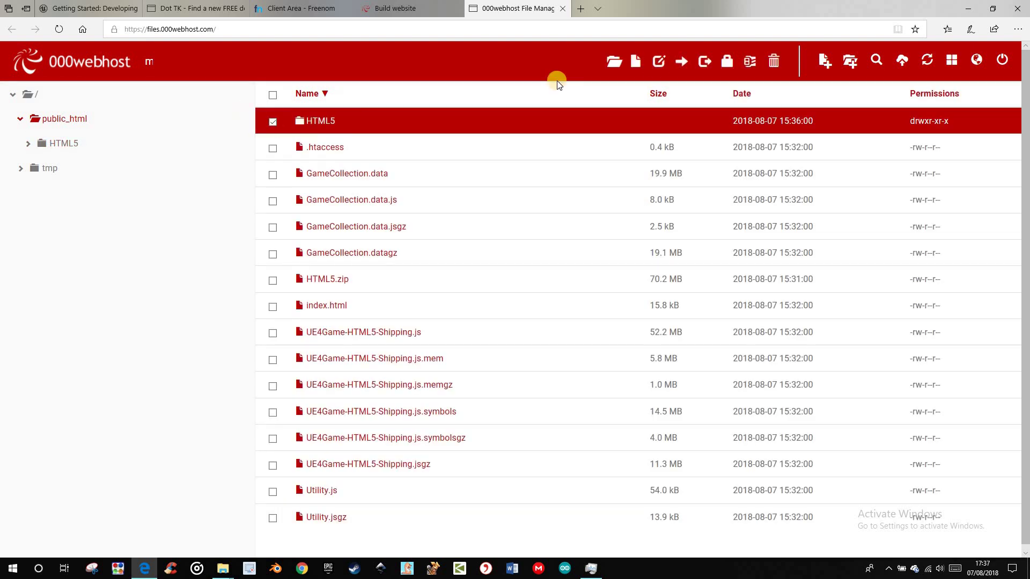
{"action": "left_click", "coordinate": [772, 62]}
{"action": "left_click", "coordinate": [662, 153]}
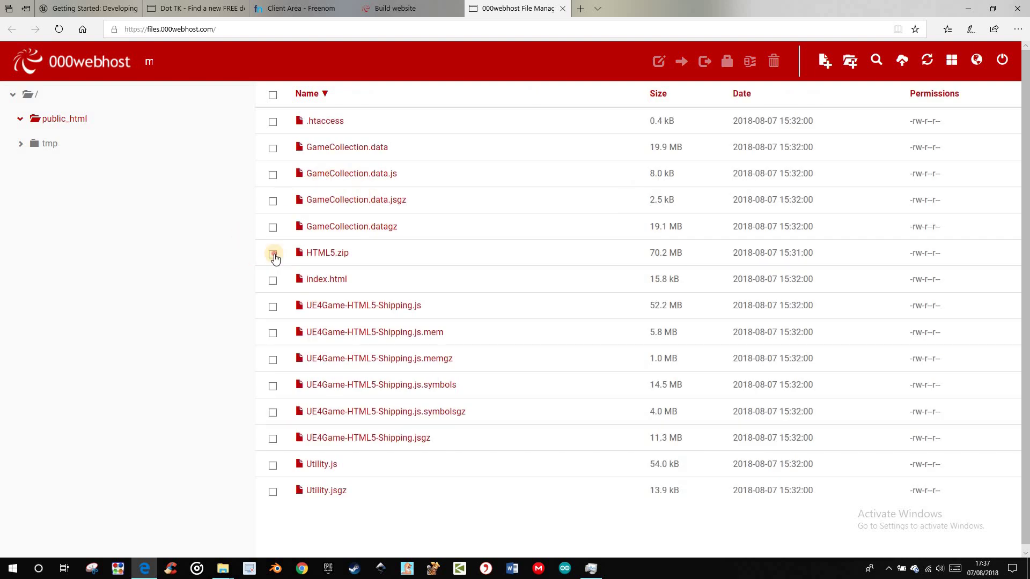
Delete the HTML5.zip archive from public_html.
{"action": "left_click", "coordinate": [273, 255]}
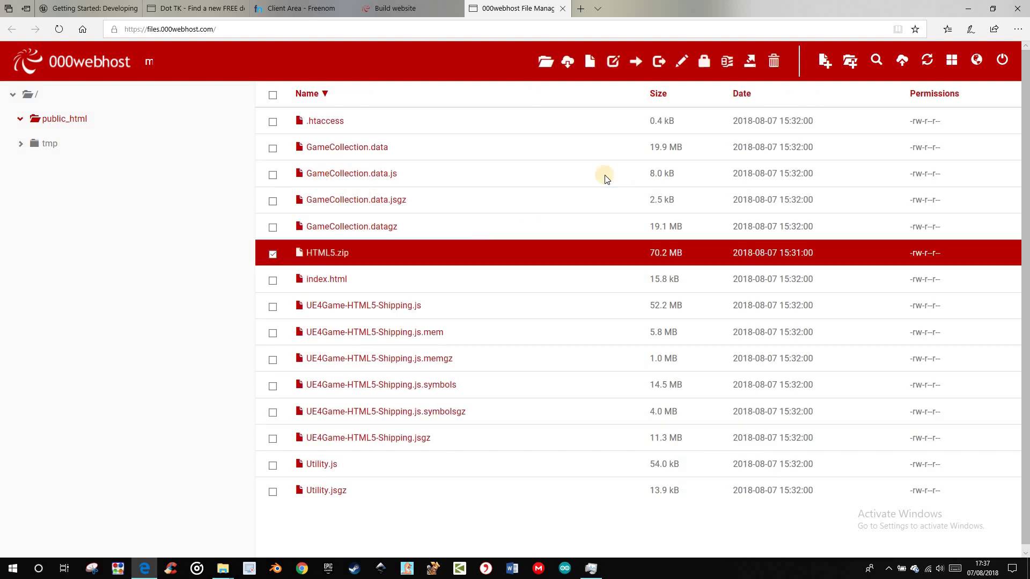
{"action": "left_click", "coordinate": [773, 62]}
{"action": "left_click", "coordinate": [663, 154]}
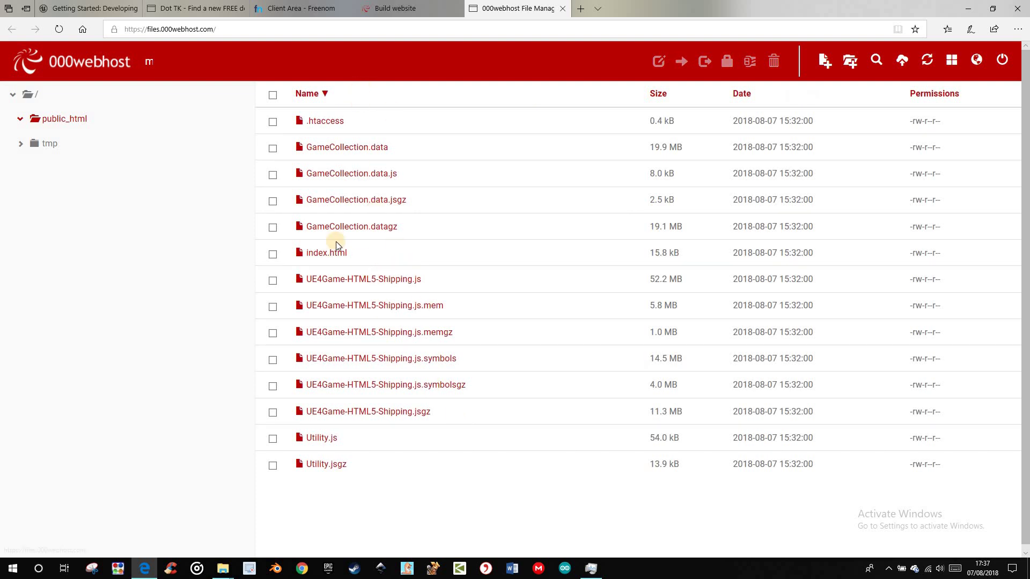
Open markigamesde.000webhostapp.com to confirm the GameCollection game starts loading, then close that tab.
{"action": "left_click", "coordinate": [390, 10]}
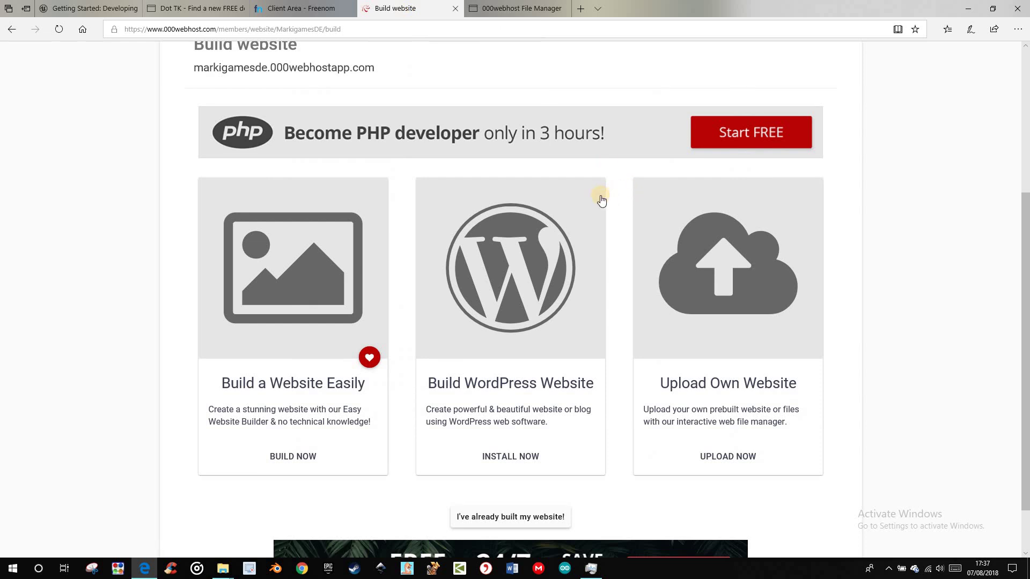
{"action": "scroll", "coordinate": [597, 201], "scroll_direction": "up", "scroll_amount": 5}
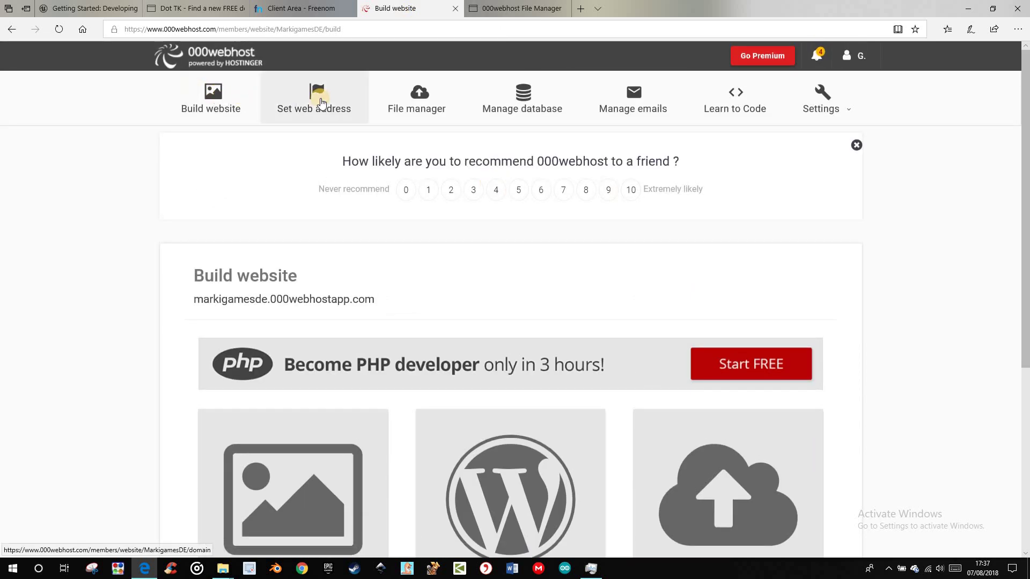
{"action": "left_click", "coordinate": [214, 65]}
{"action": "scroll", "coordinate": [540, 397], "scroll_direction": "down", "scroll_amount": 2}
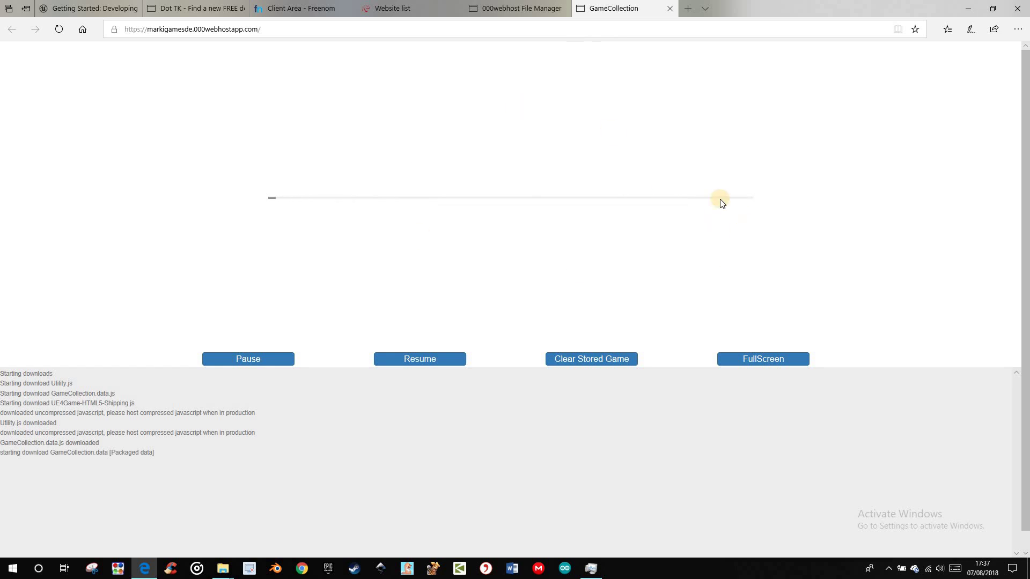
{"action": "middle_click", "coordinate": [606, 8]}
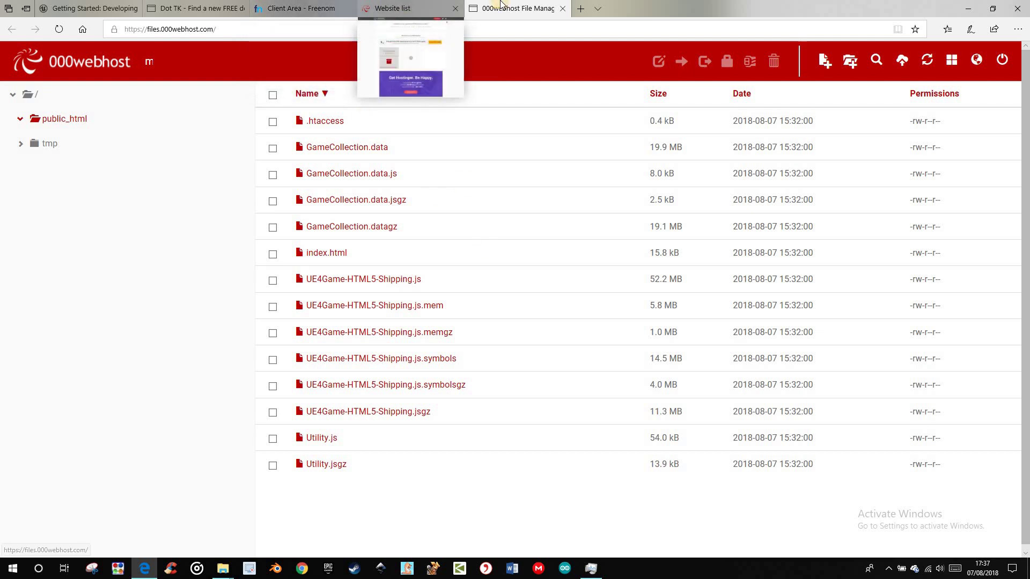
Close the File Manager and open Manage Website for markigamesde.000webhostapp.com.
{"action": "middle_click", "coordinate": [516, 10]}
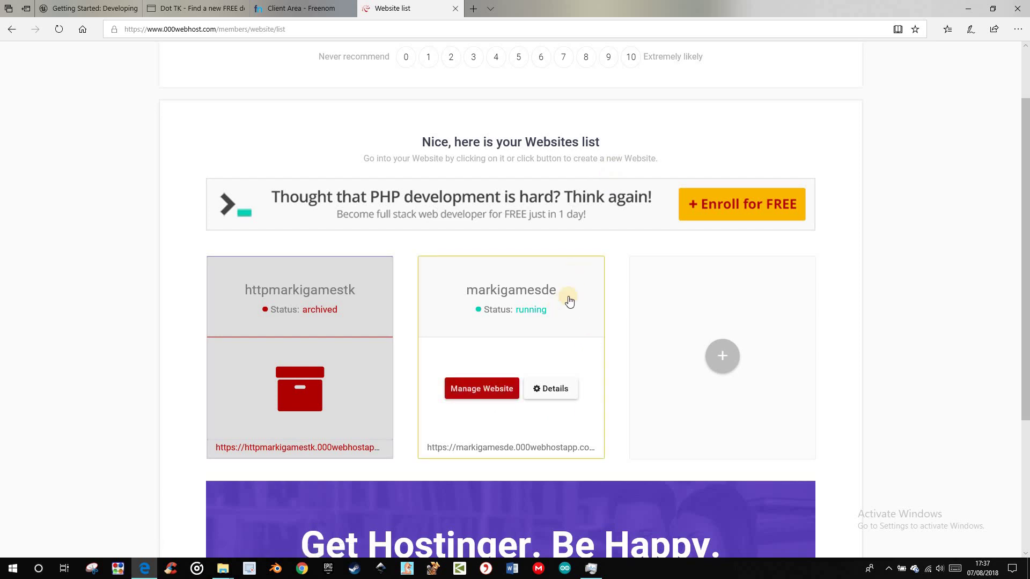
{"action": "scroll", "coordinate": [569, 302], "scroll_direction": "up", "scroll_amount": 2}
{"action": "left_click", "coordinate": [467, 465]}
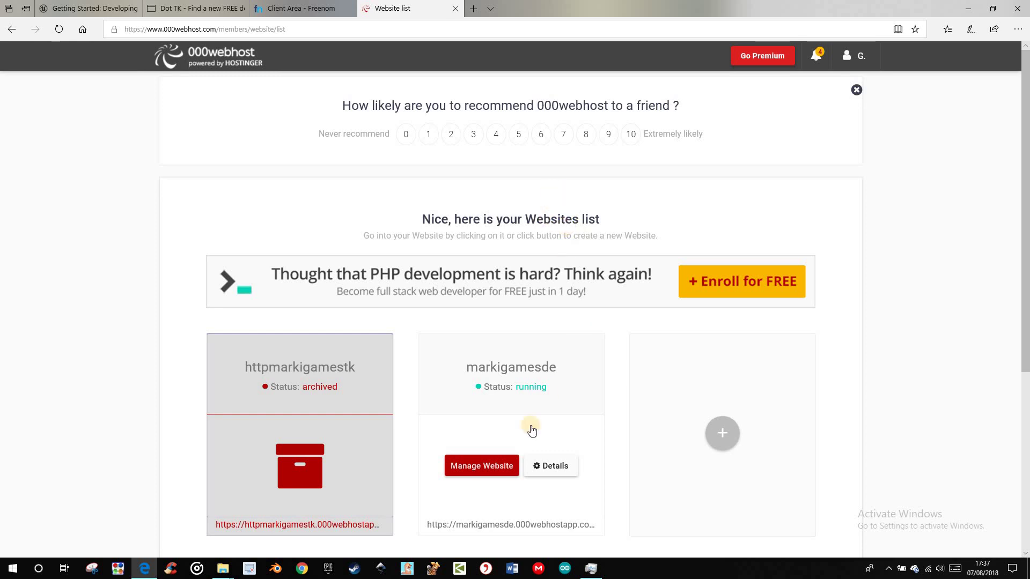
{"action": "left_click", "coordinate": [489, 467]}
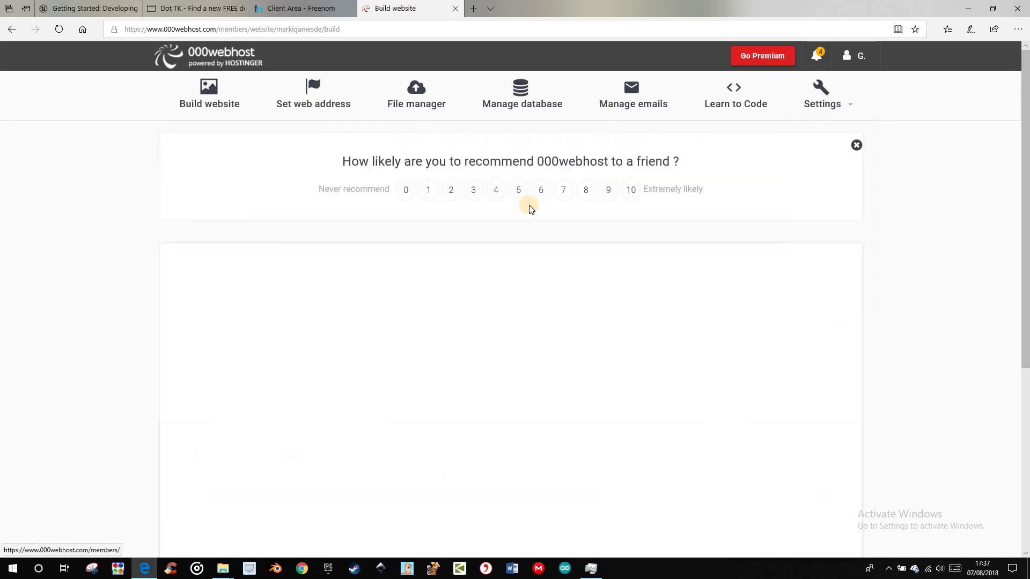
{"action": "scroll", "coordinate": [546, 201], "scroll_direction": "down", "scroll_amount": 5}
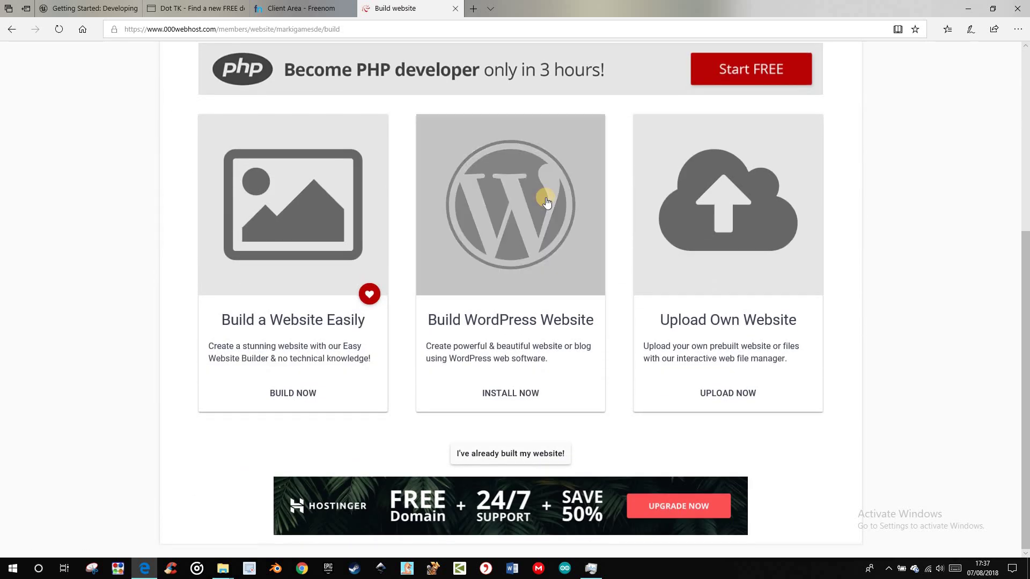
{"action": "scroll", "coordinate": [531, 199], "scroll_direction": "up", "scroll_amount": 5}
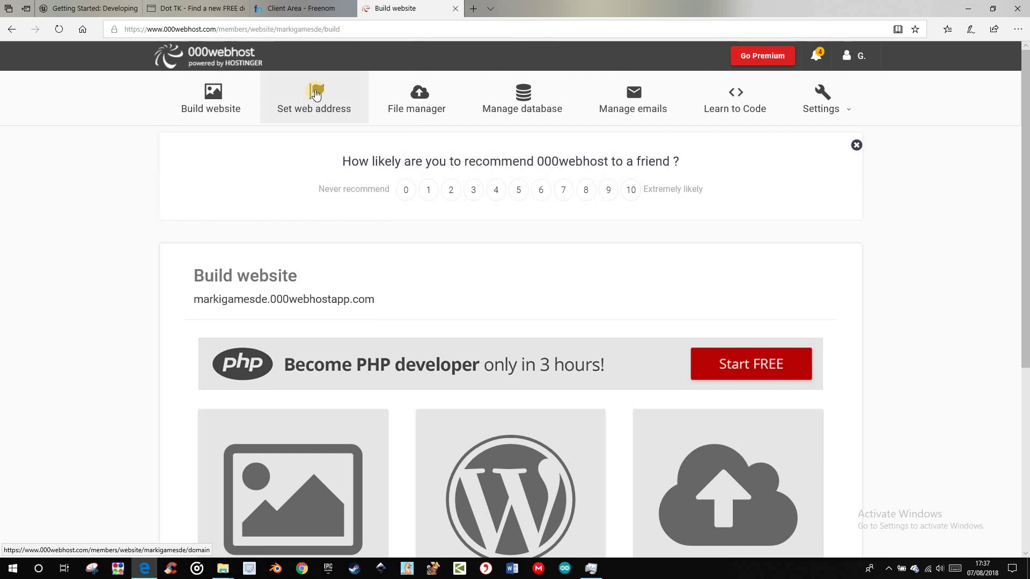
Start adding a custom domain using the Park domain option, skipping the upgrade offer.
{"action": "left_click", "coordinate": [315, 94]}
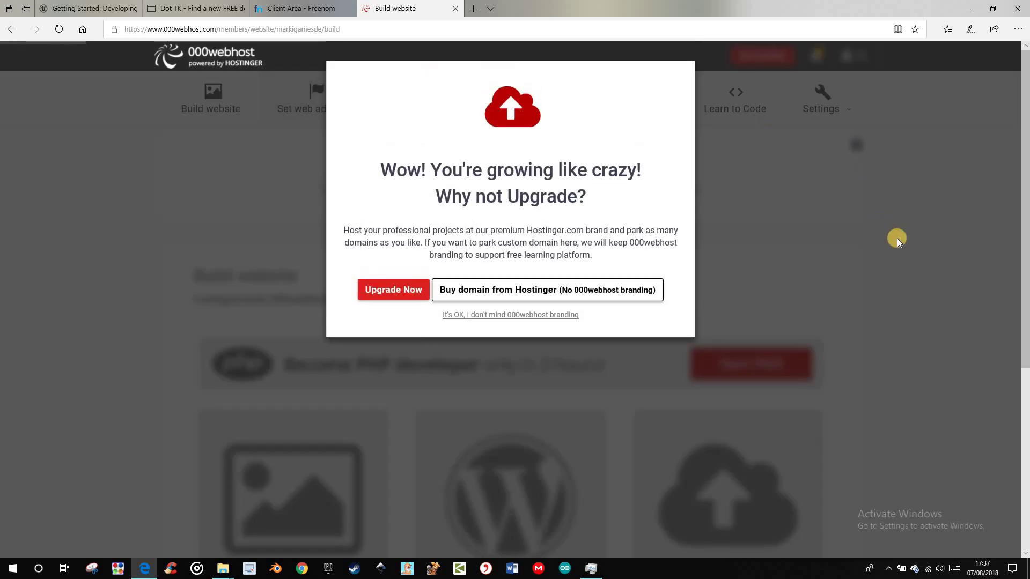
{"action": "left_click", "coordinate": [903, 244]}
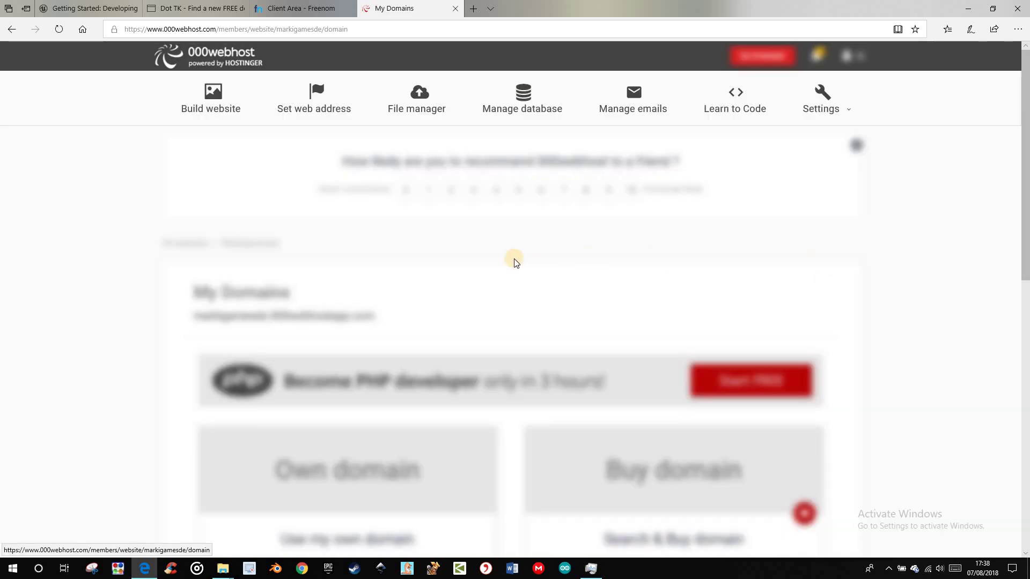
{"action": "scroll", "coordinate": [515, 236], "scroll_direction": "down", "scroll_amount": 5}
{"action": "scroll", "coordinate": [534, 225], "scroll_direction": "down", "scroll_amount": 5}
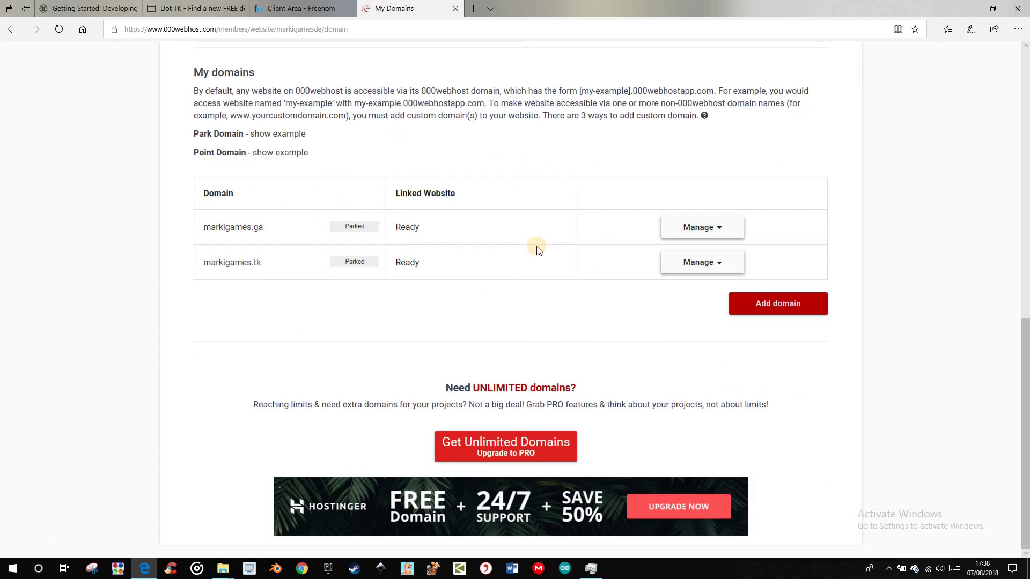
{"action": "left_click", "coordinate": [767, 310]}
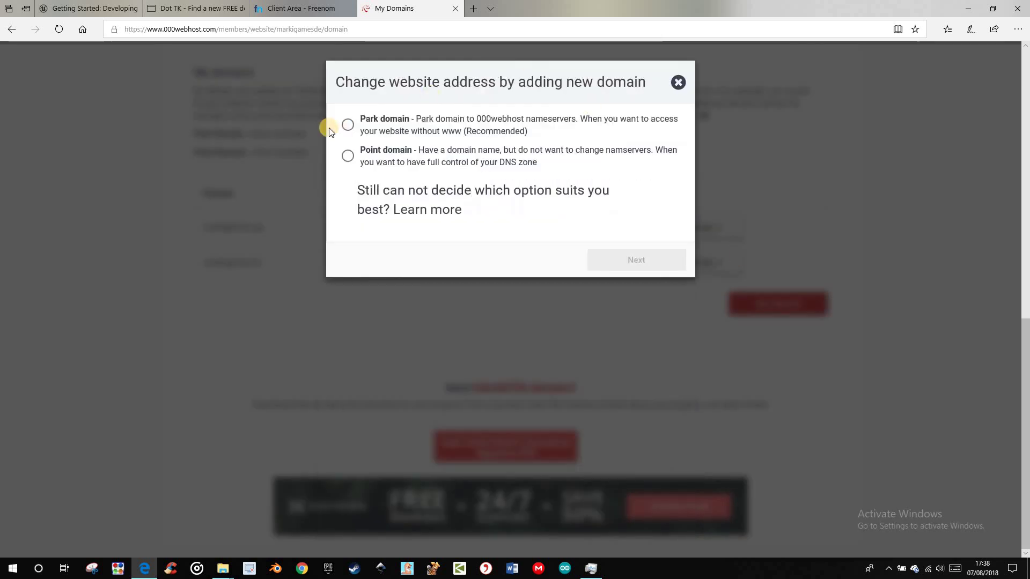
{"action": "left_click", "coordinate": [347, 125]}
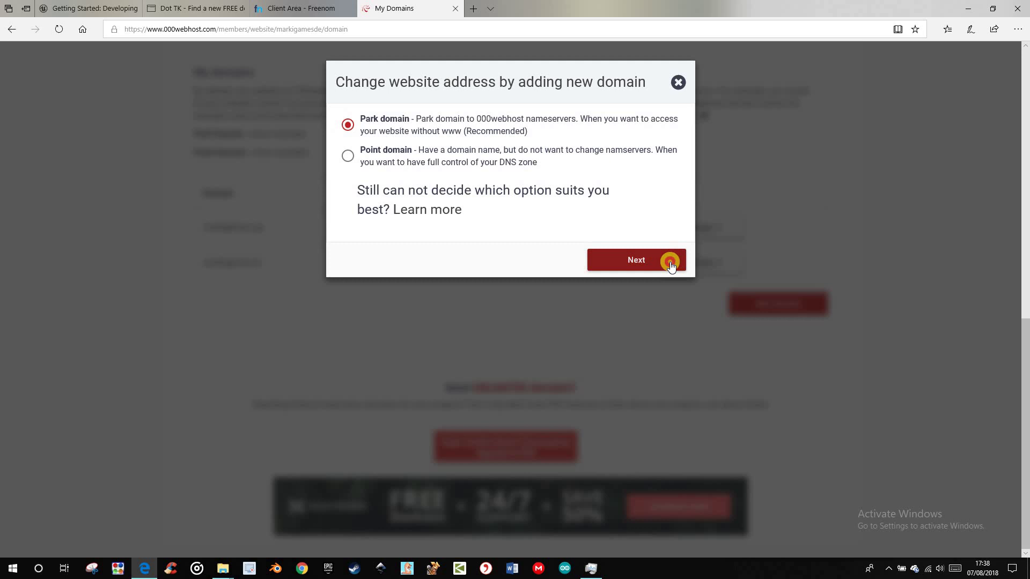
{"action": "left_click", "coordinate": [671, 263]}
Copy gamecollection.ga from Freenom and submit it for parking; the maximum of parked domains is reached.
{"action": "left_click", "coordinate": [305, 9]}
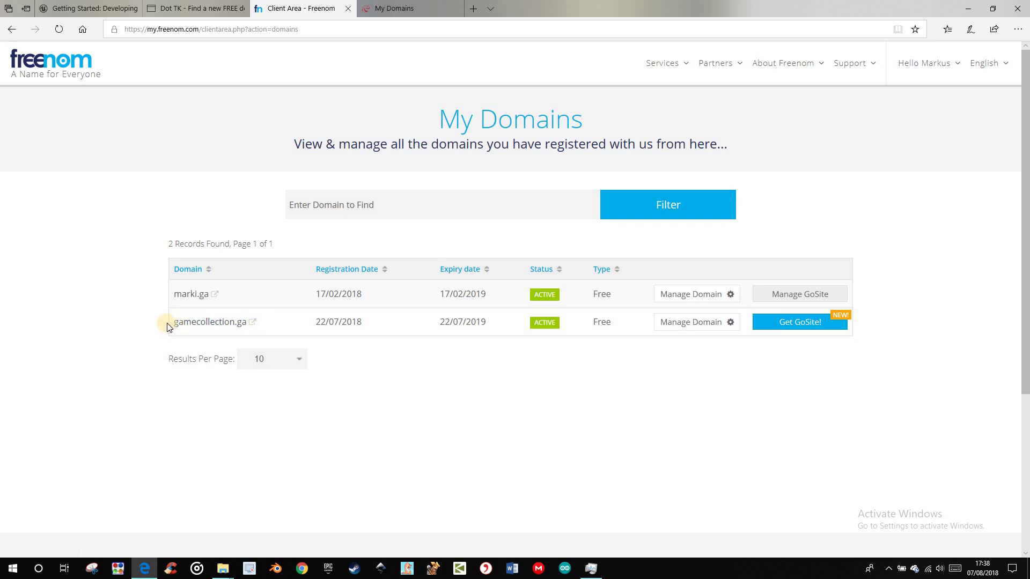
{"action": "left_click_drag", "start_coordinate": [172, 325], "coordinate": [247, 331]}
{"action": "key", "text": "ctrl+c"}
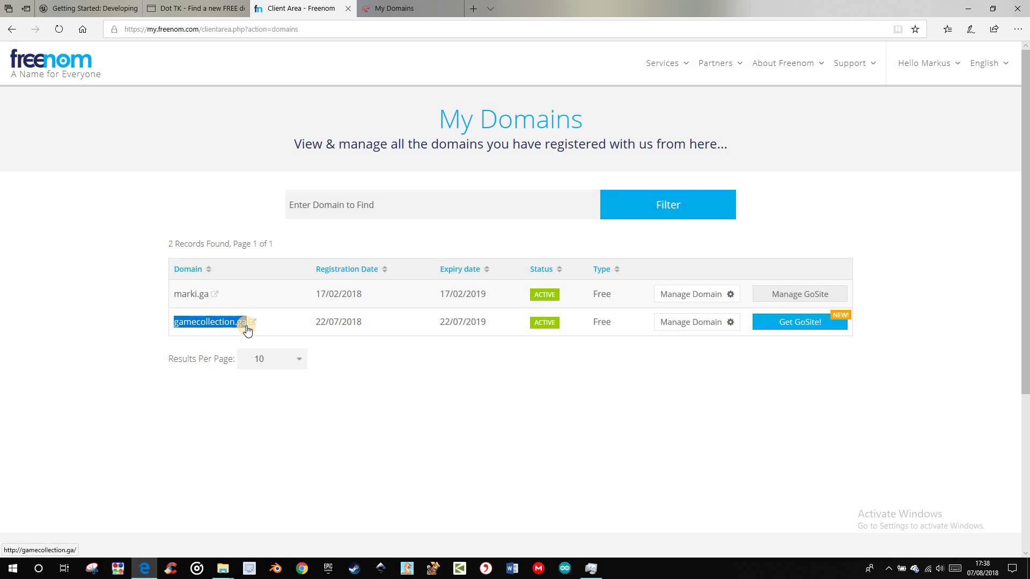
{"action": "left_click", "coordinate": [382, 12]}
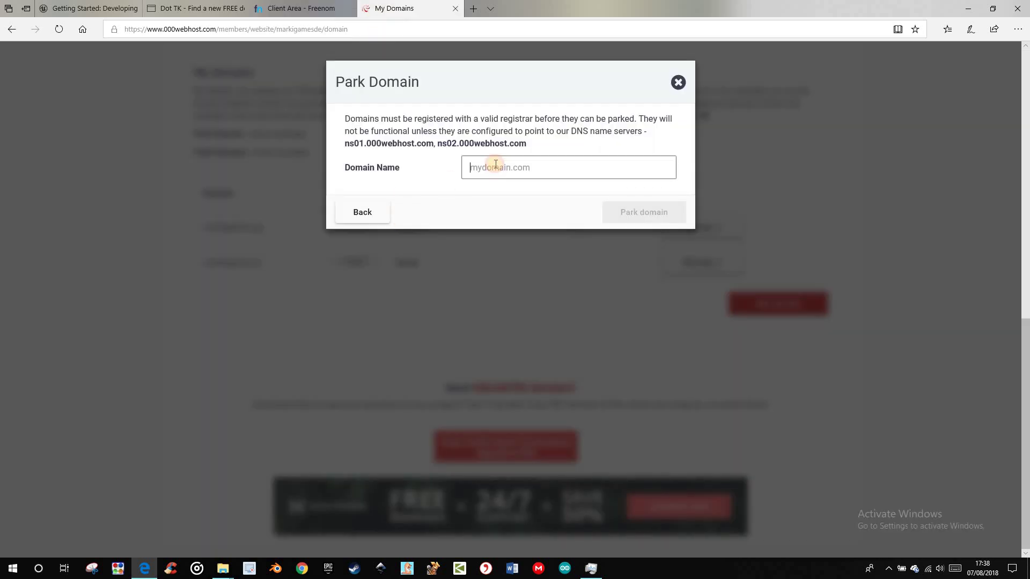
{"action": "left_click", "coordinate": [495, 167]}
{"action": "key", "text": "ctrl+v"}
{"action": "left_click", "coordinate": [639, 211]}
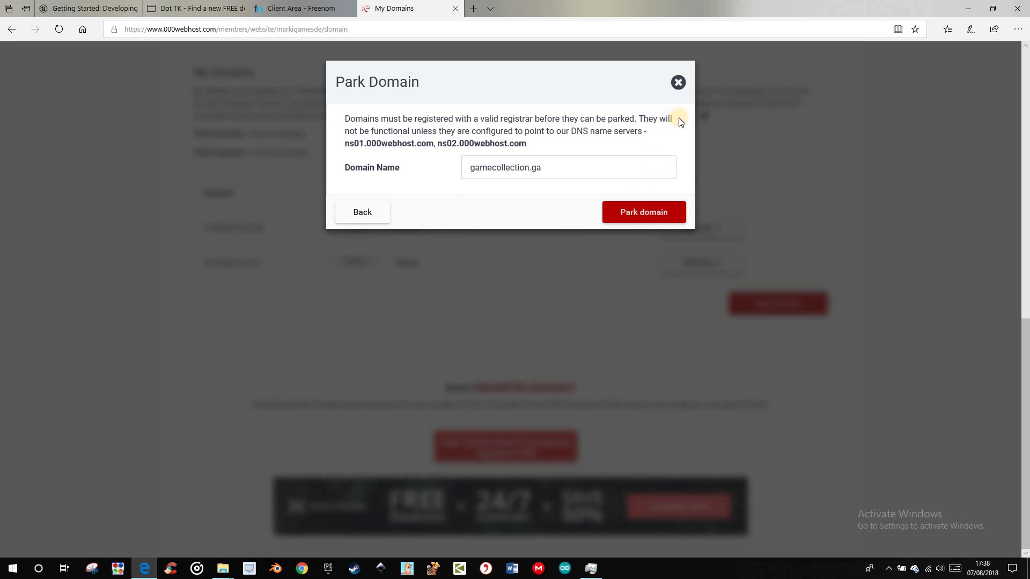
{"action": "left_click", "coordinate": [679, 84]}
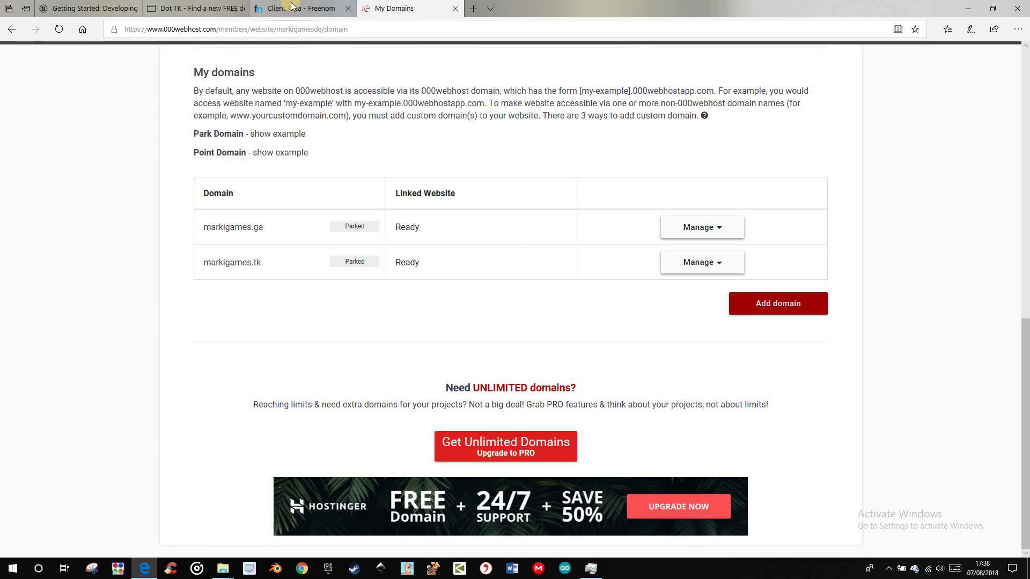
Show the Park Domain example and copy the ns01.000webhost.com nameserver.
{"action": "scroll", "coordinate": [429, 209], "scroll_direction": "up", "scroll_amount": 4}
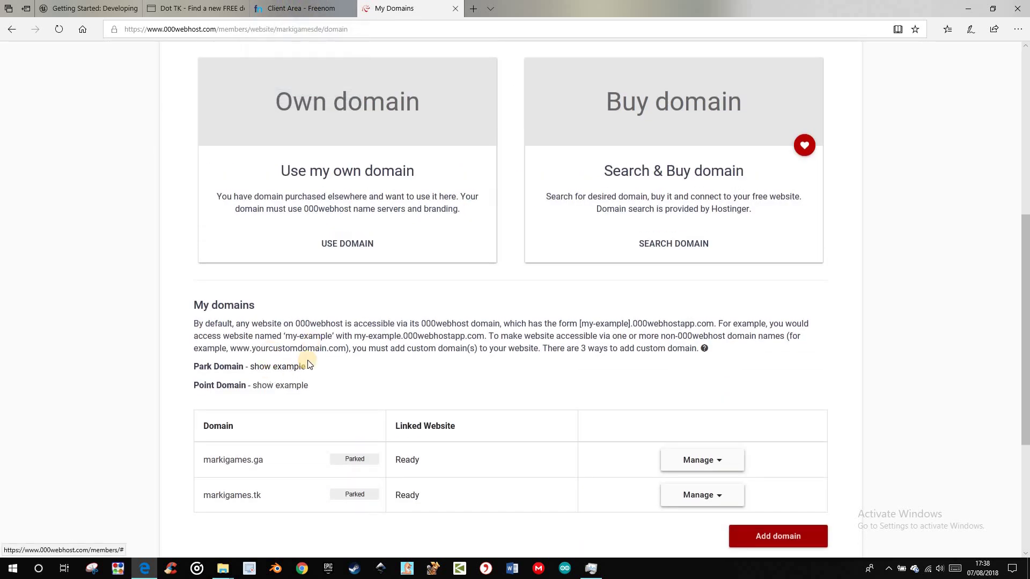
{"action": "left_click", "coordinate": [290, 366]}
{"action": "scroll", "coordinate": [486, 349], "scroll_direction": "down", "scroll_amount": 1}
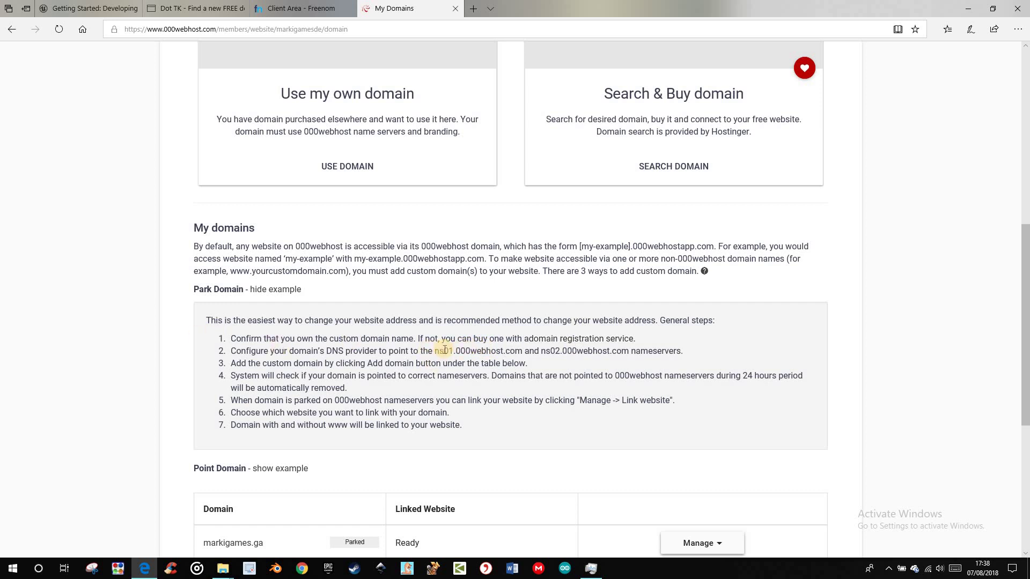
{"action": "left_click_drag", "start_coordinate": [437, 351], "coordinate": [523, 353]}
{"action": "key", "text": "ctrl+c"}
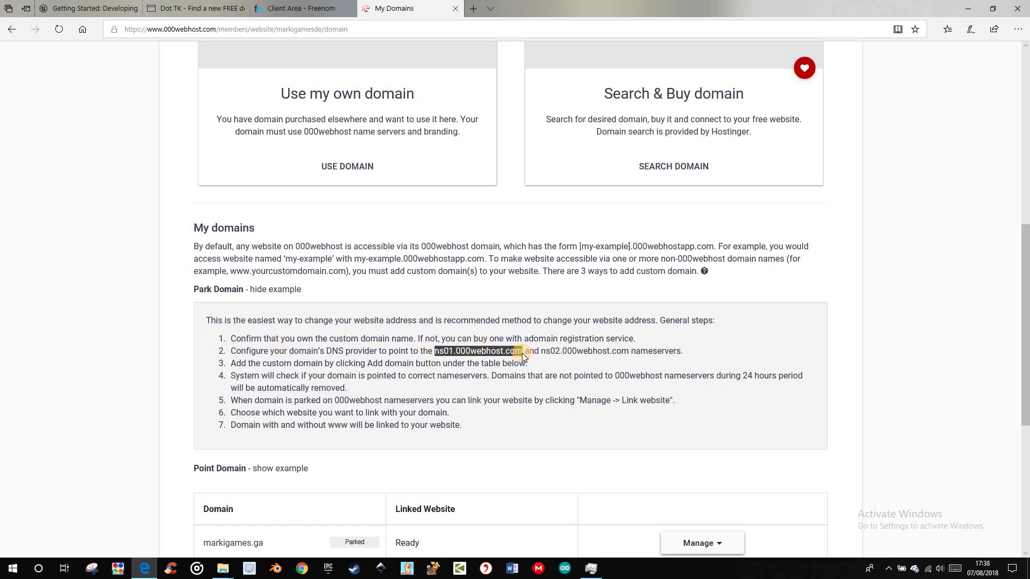
{"action": "left_click", "coordinate": [294, 6]}
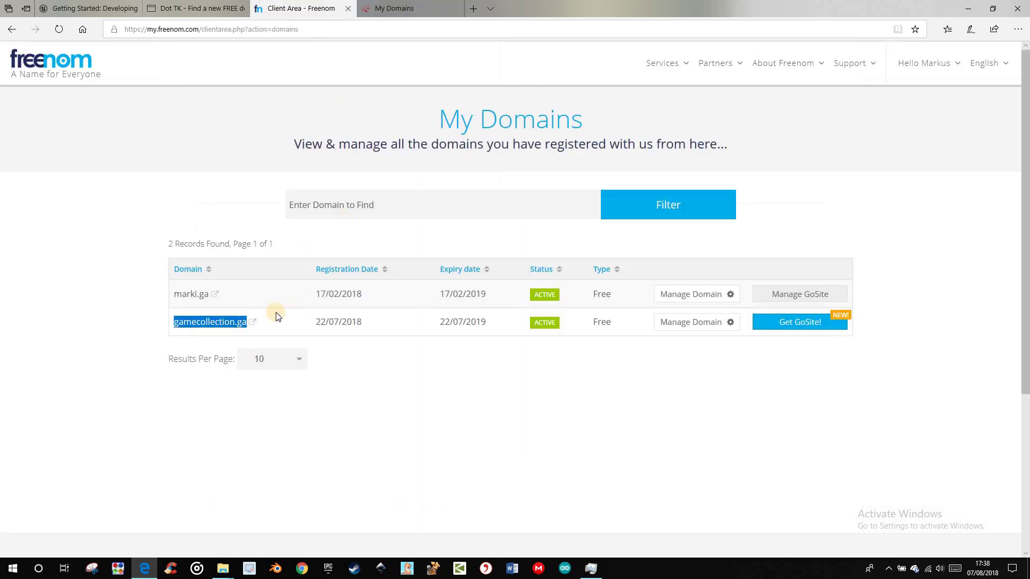
Open the Nameservers settings for gamecollection.ga in Freenom.
{"action": "left_click", "coordinate": [676, 324]}
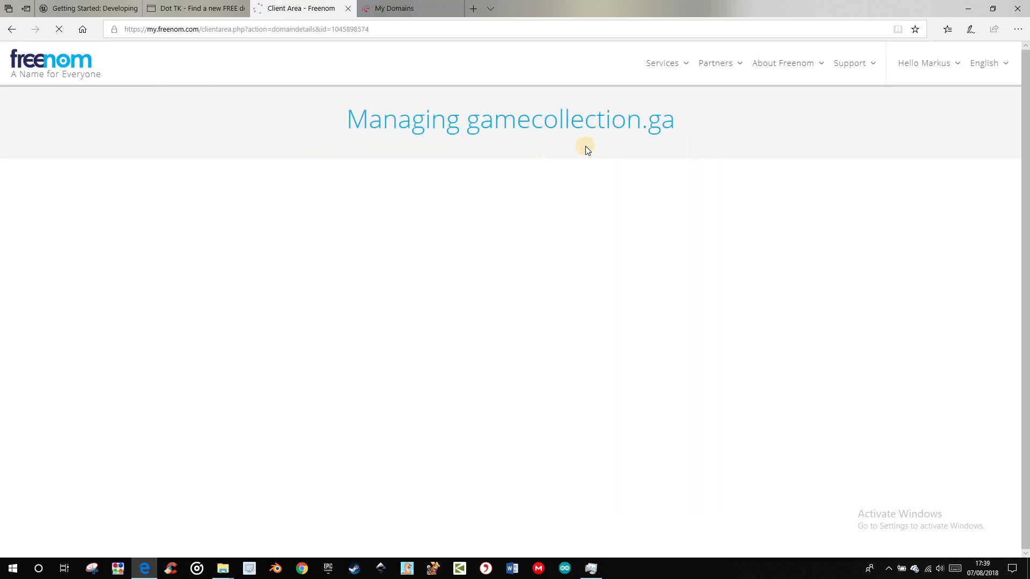
{"action": "left_click", "coordinate": [376, 173]}
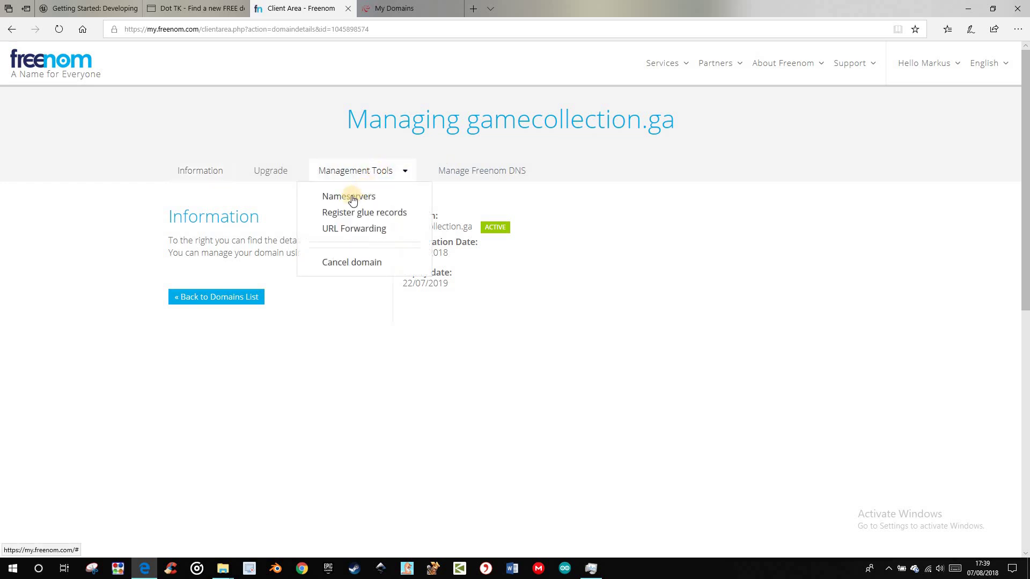
{"action": "left_click", "coordinate": [350, 198]}
{"action": "scroll", "coordinate": [430, 182], "scroll_direction": "down", "scroll_amount": 2}
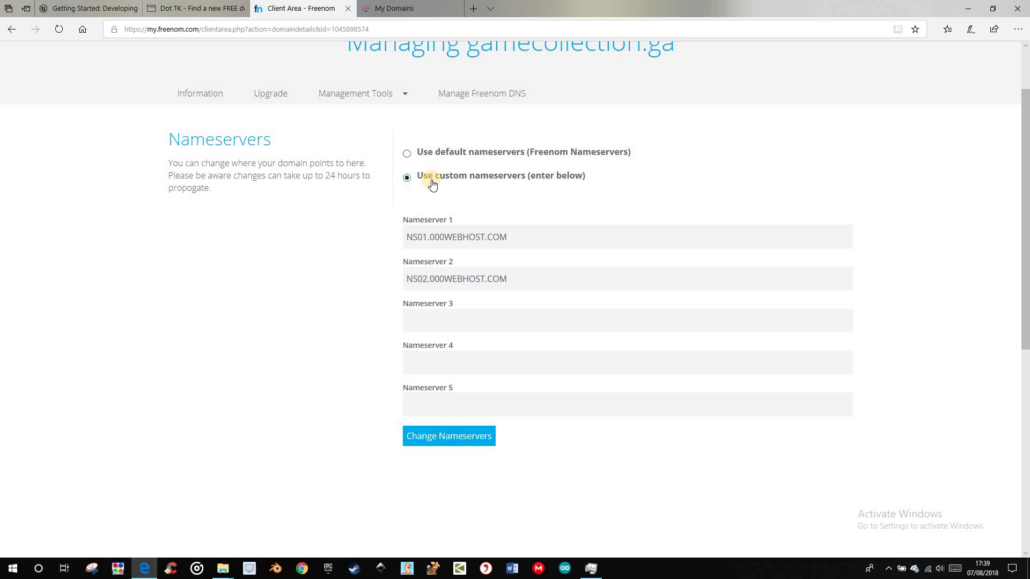
Set the nameservers to ns01.000webhost.com and ns02.000webhost.com and save.
{"action": "triple_click", "coordinate": [478, 239]}
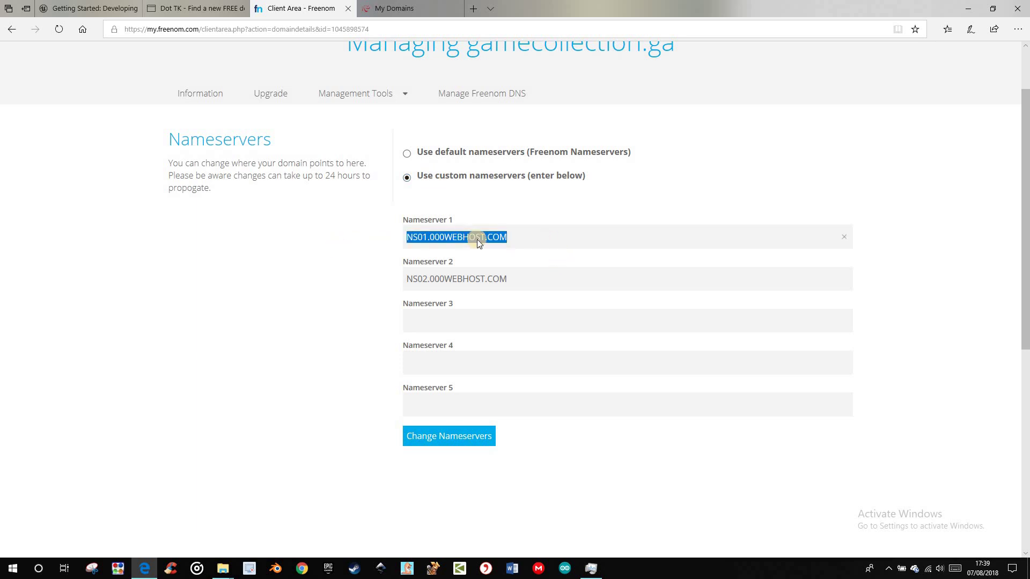
{"action": "key", "text": "ctrl+v"}
{"action": "left_click_drag", "start_coordinate": [517, 279], "coordinate": [340, 290]}
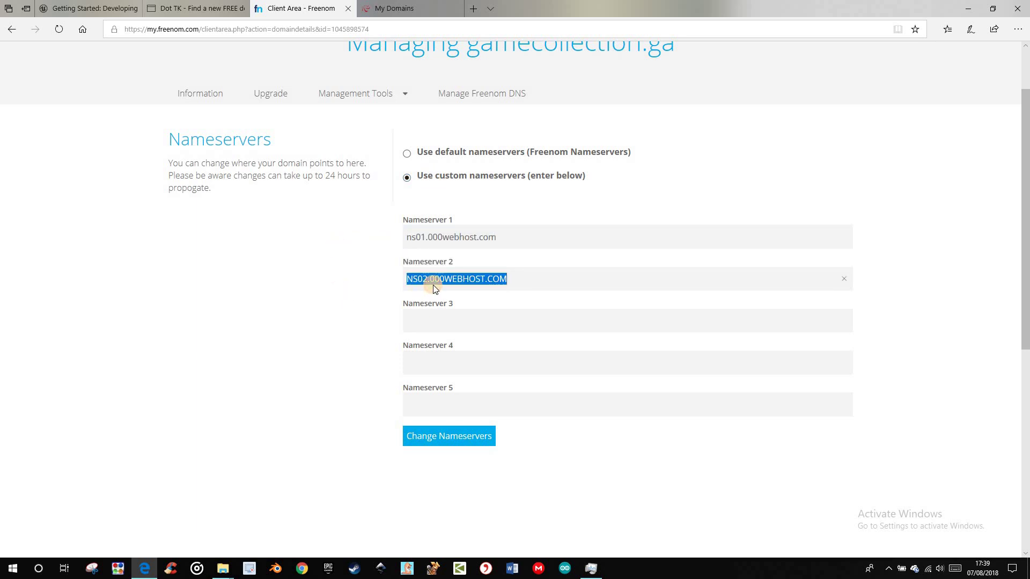
{"action": "key", "text": "ctrl+v"}
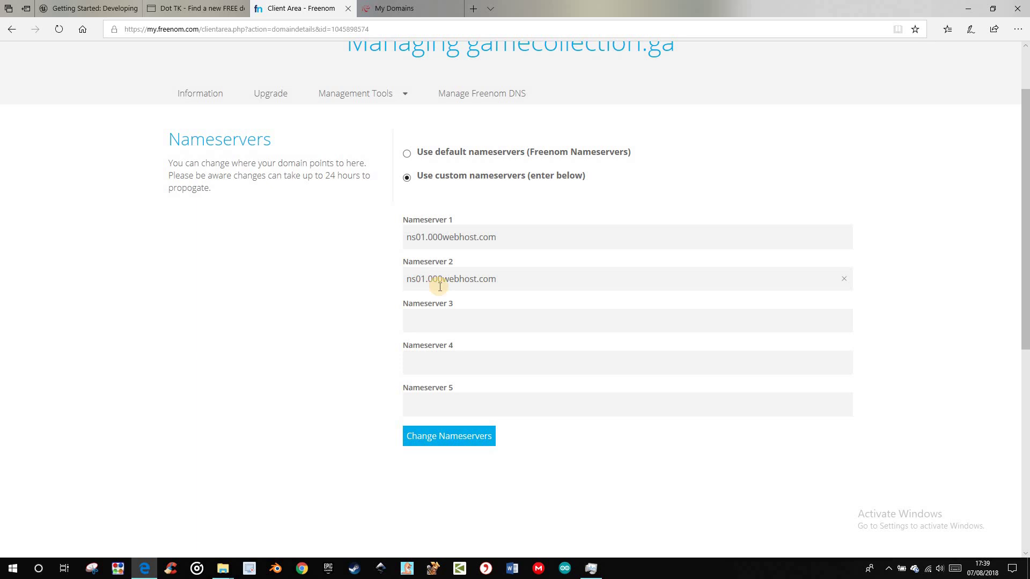
{"action": "type", "text": "2"}
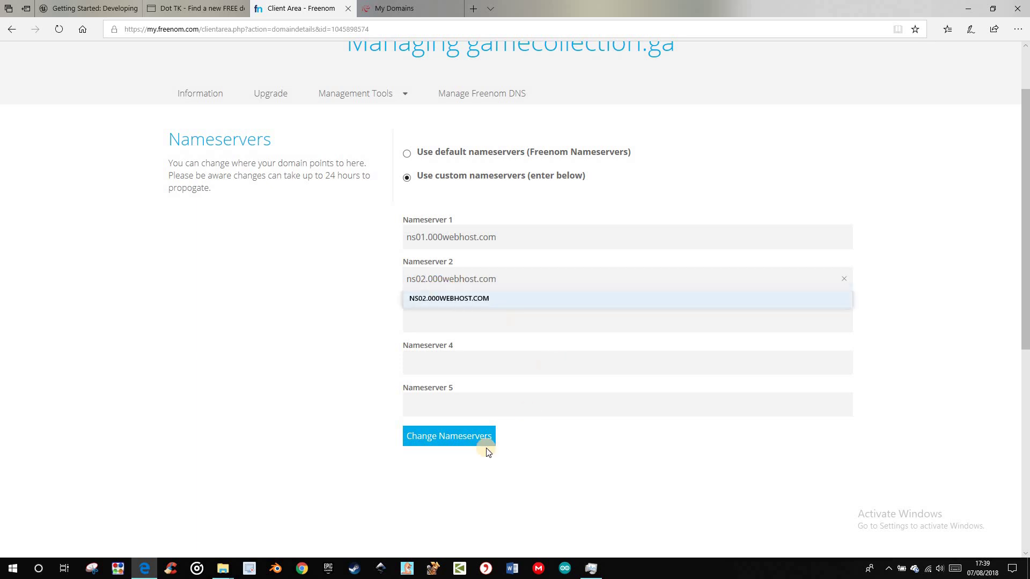
{"action": "left_click", "coordinate": [471, 435]}
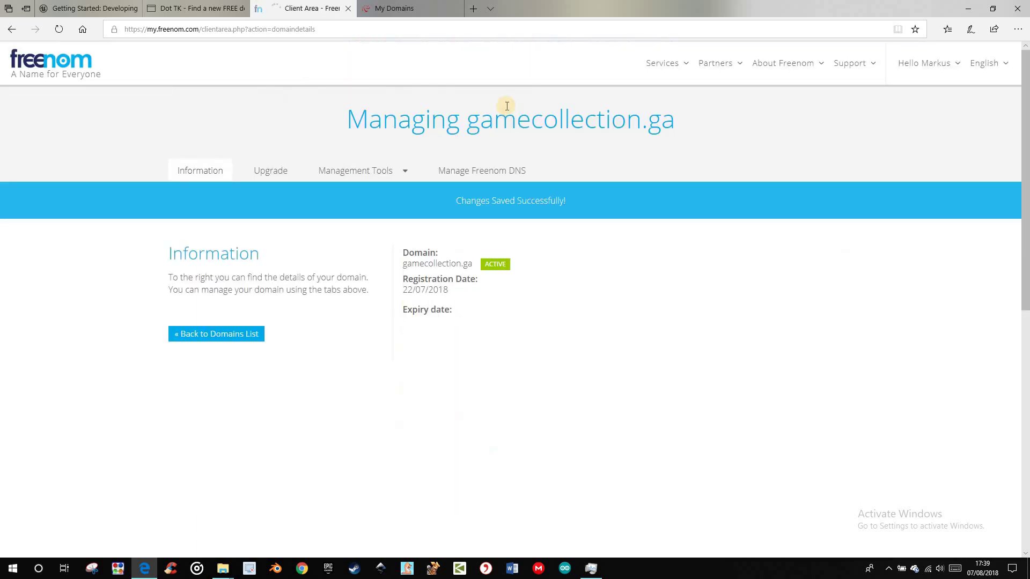
{"action": "left_click", "coordinate": [384, 8]}
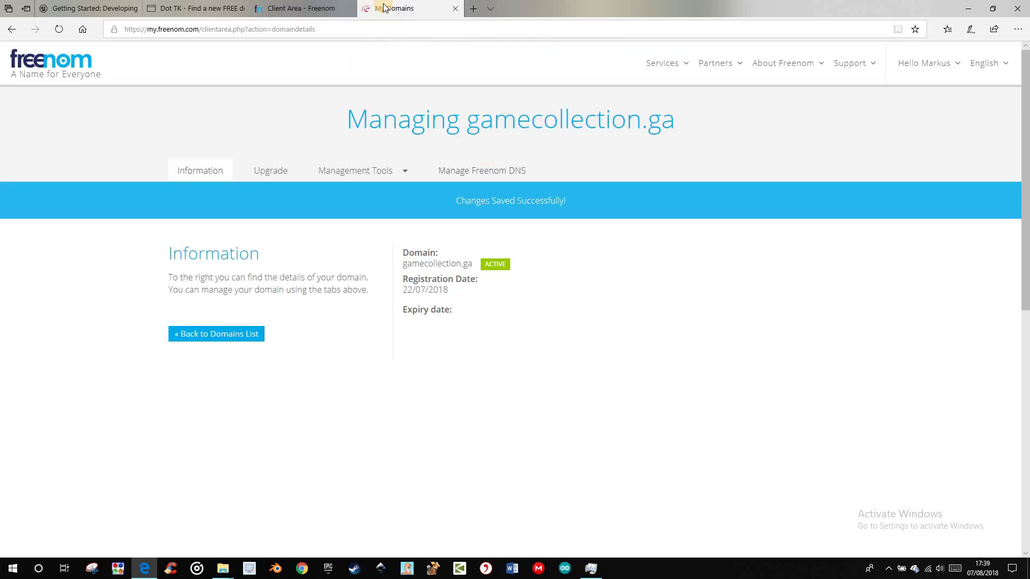
Review the My Domains table, checking the Manage options for markigames.ga.
{"action": "scroll", "coordinate": [517, 184], "scroll_direction": "down", "scroll_amount": 3}
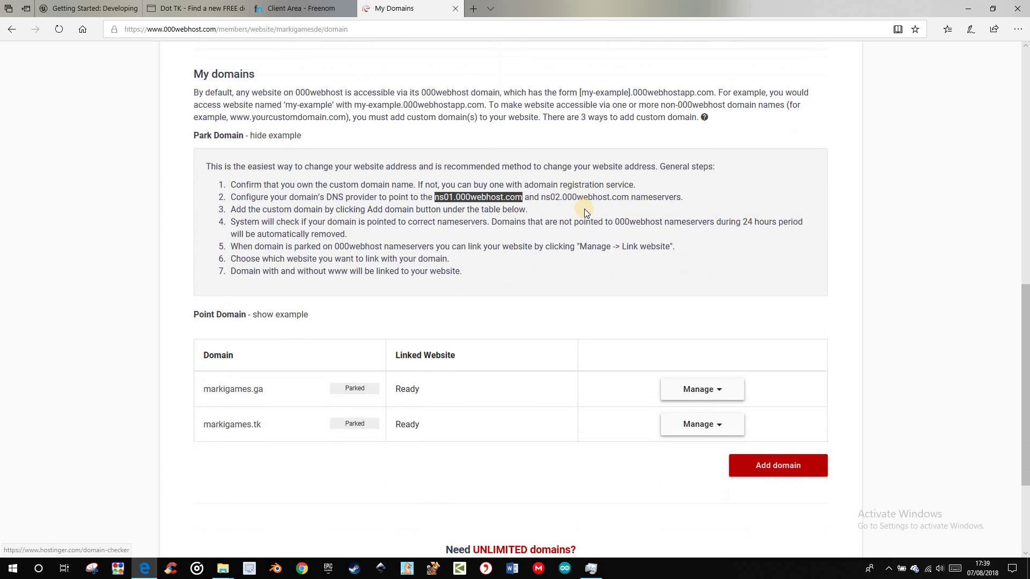
{"action": "scroll", "coordinate": [582, 209], "scroll_direction": "down", "scroll_amount": 2}
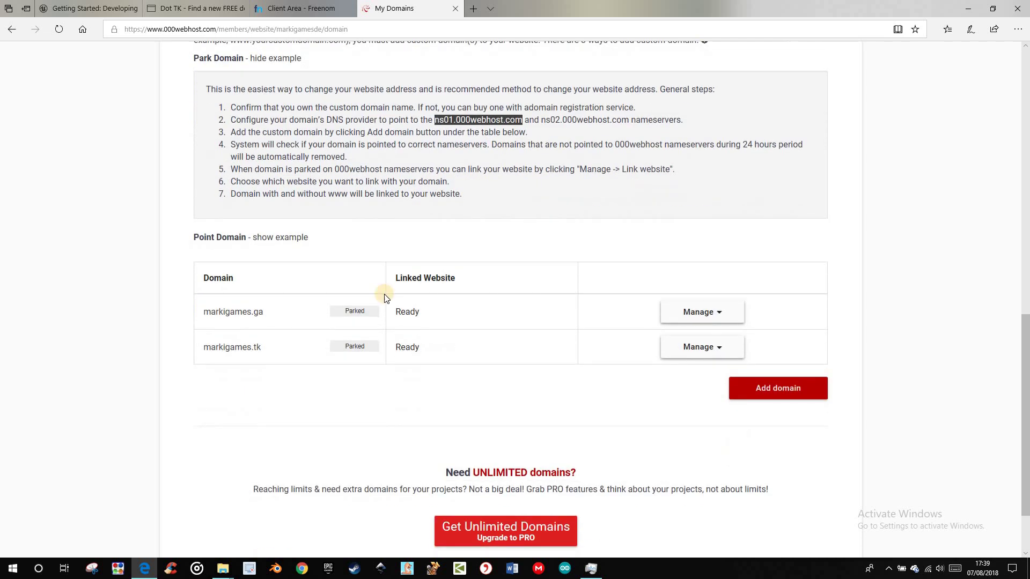
{"action": "left_click", "coordinate": [690, 316]}
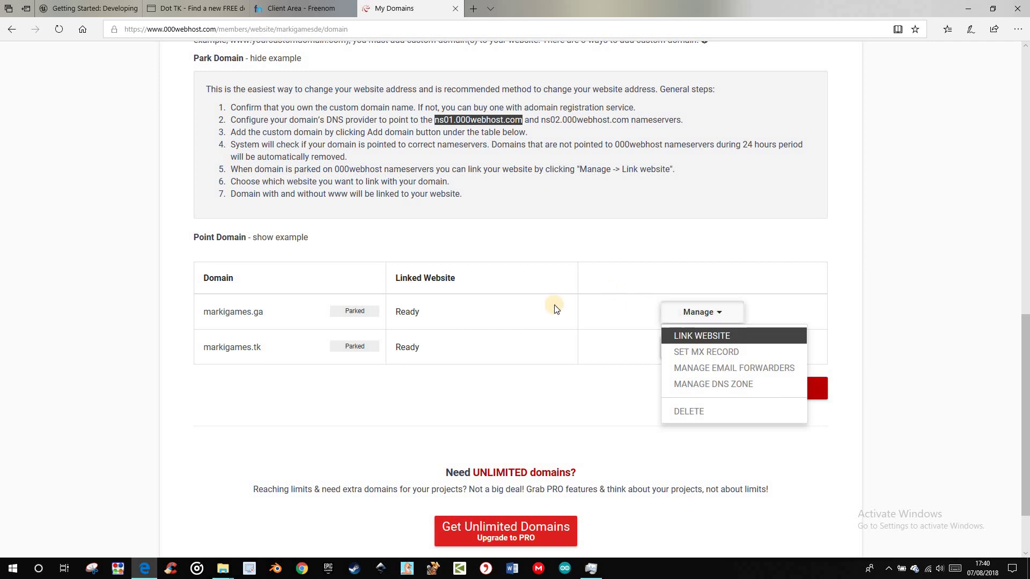
{"action": "left_click", "coordinate": [430, 317]}
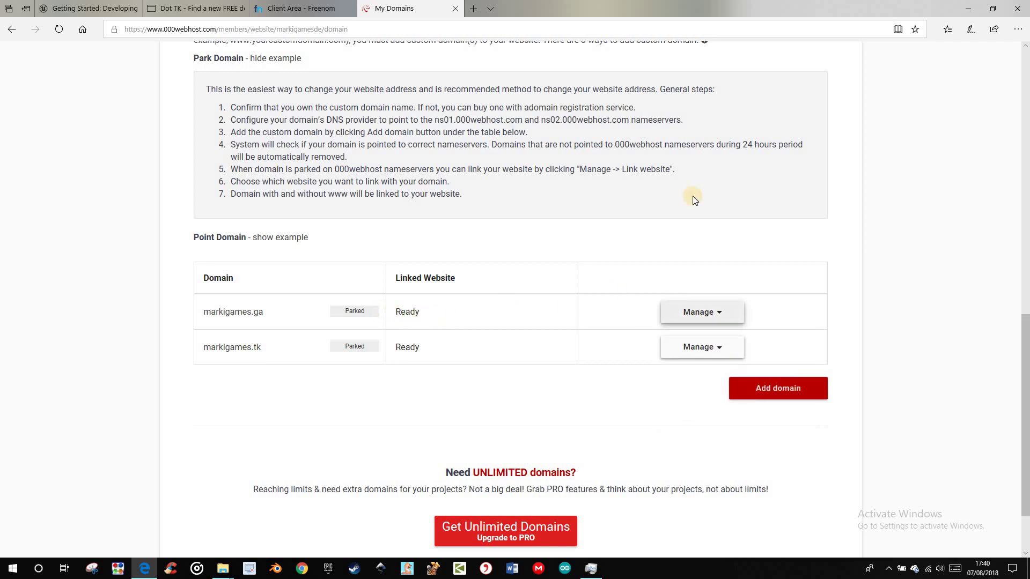
{"action": "scroll", "coordinate": [625, 244], "scroll_direction": "up", "scroll_amount": 4}
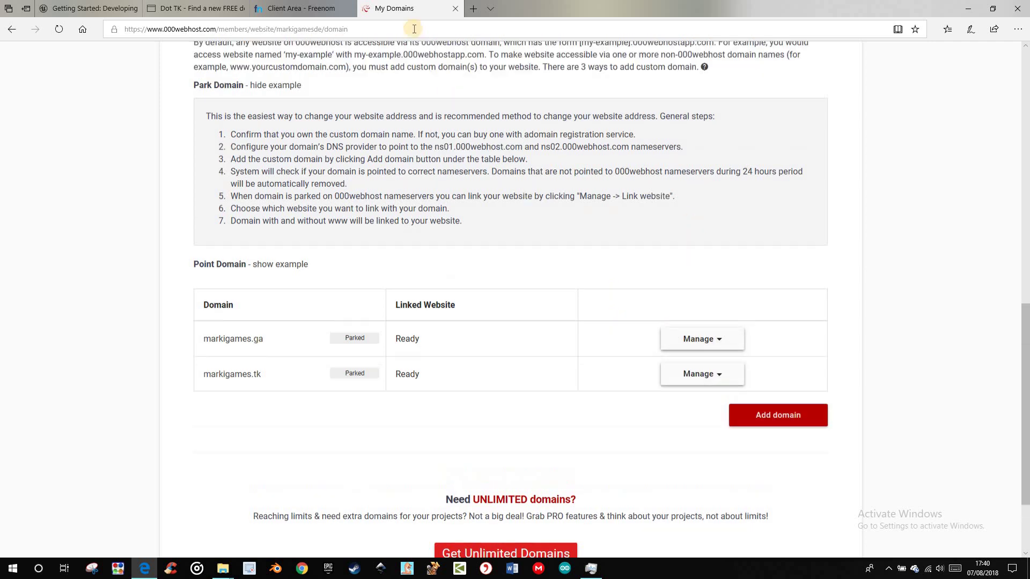
{"action": "left_click", "coordinate": [311, 8]}
{"action": "left_click", "coordinate": [395, 7]}
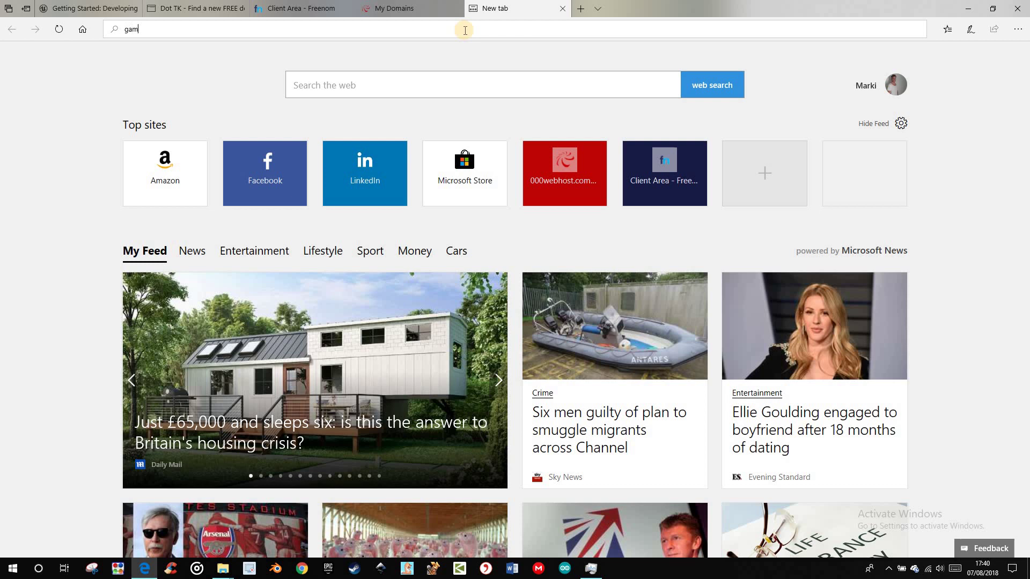
Enter gamecollection.ga in a new Edge tab and let the GameCollection game load.
{"action": "type", "text": "collection.ga/"}
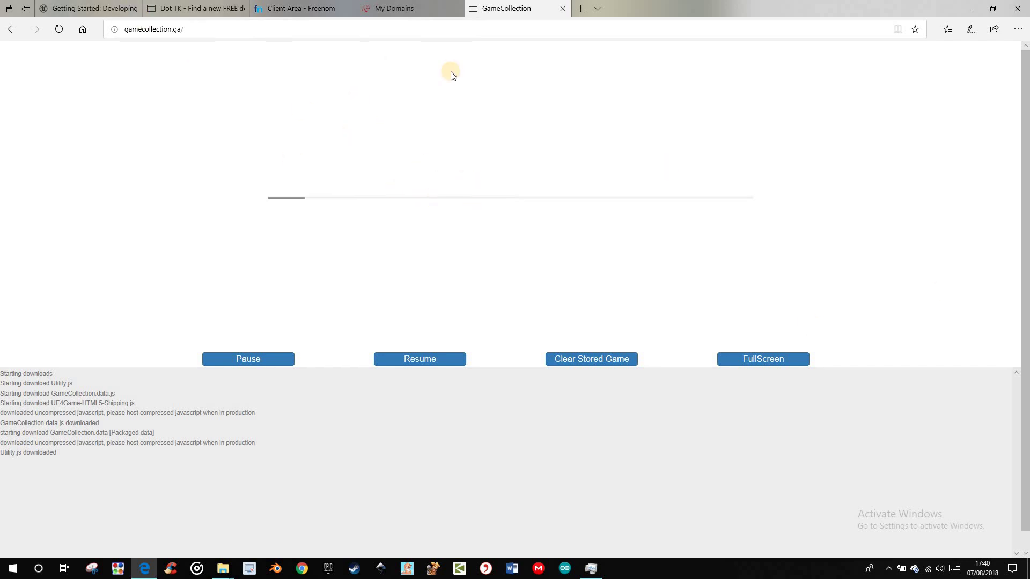
{"action": "left_click", "coordinate": [397, 7]}
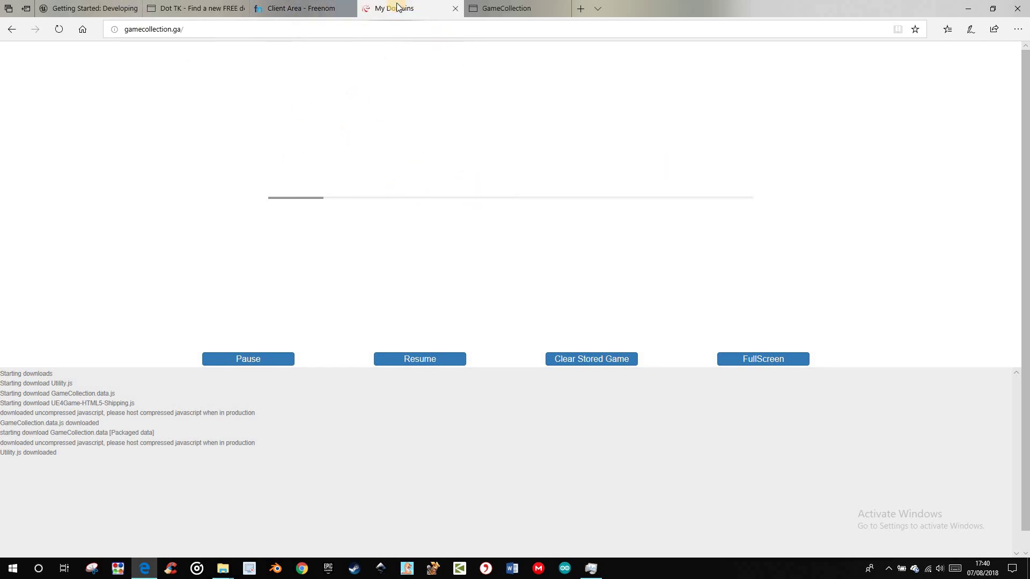
{"action": "left_click", "coordinate": [526, 8]}
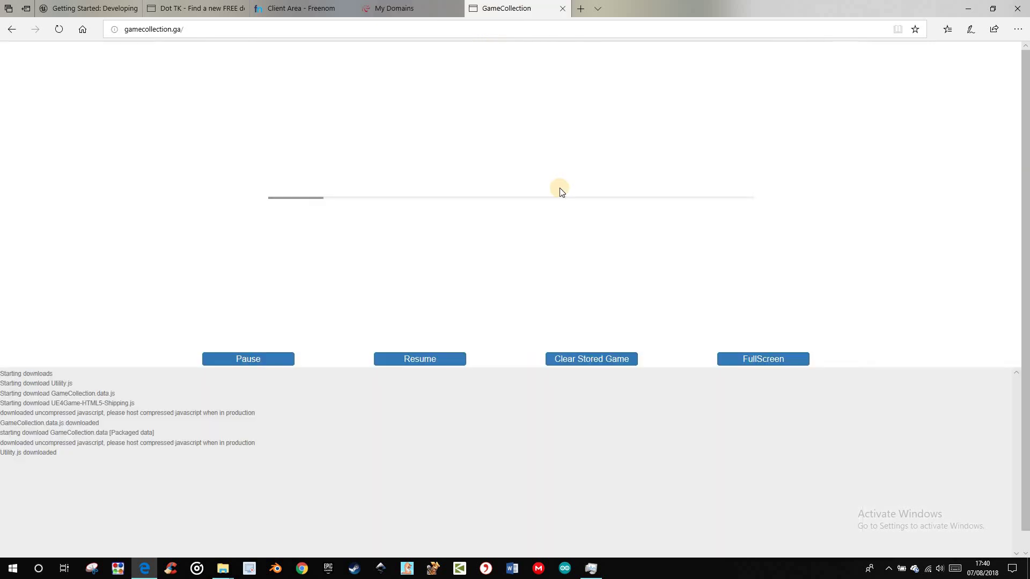